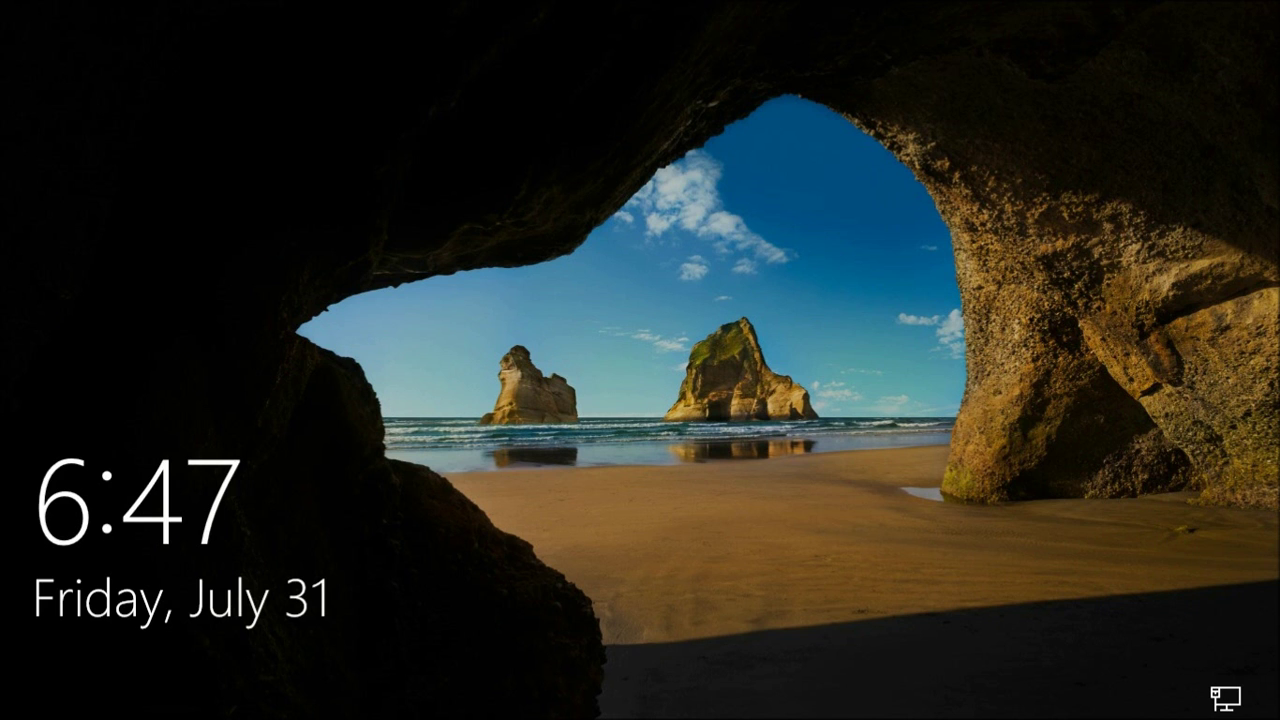
Dismiss the lock screen and sign in to the administrator account with its password.
click(907, 442)
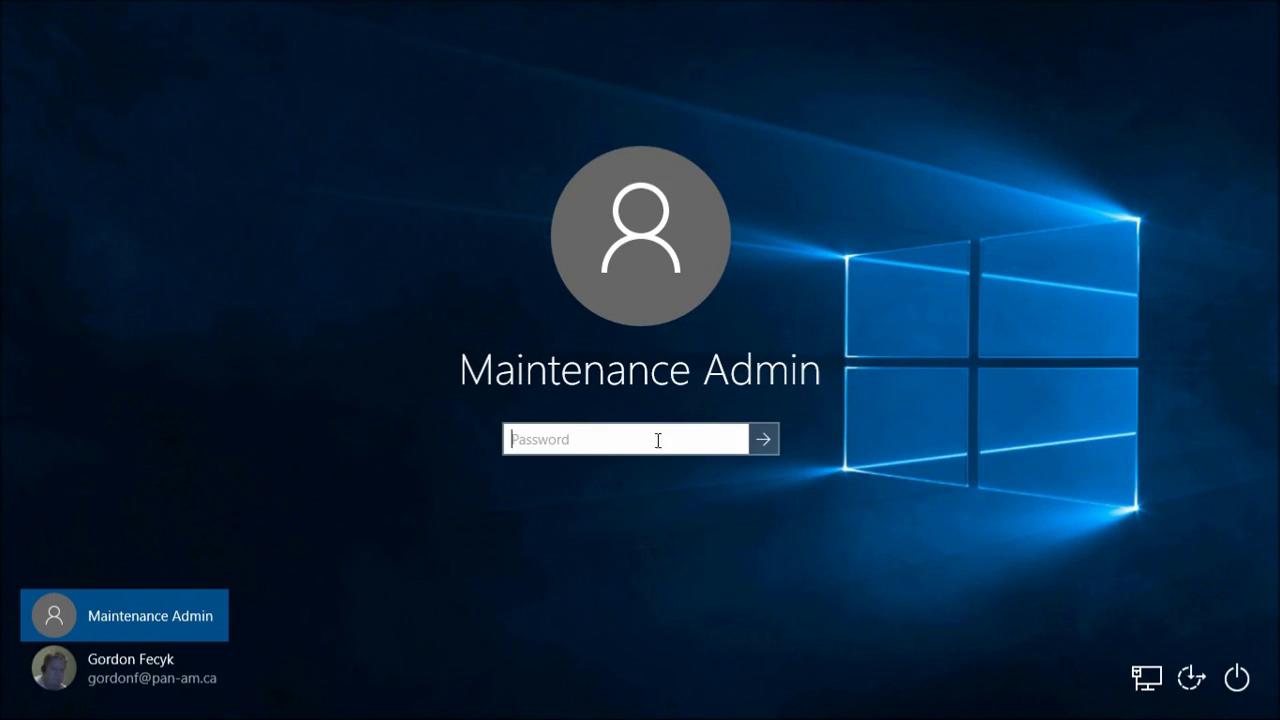
text(•••••••••••••)
key(Return)
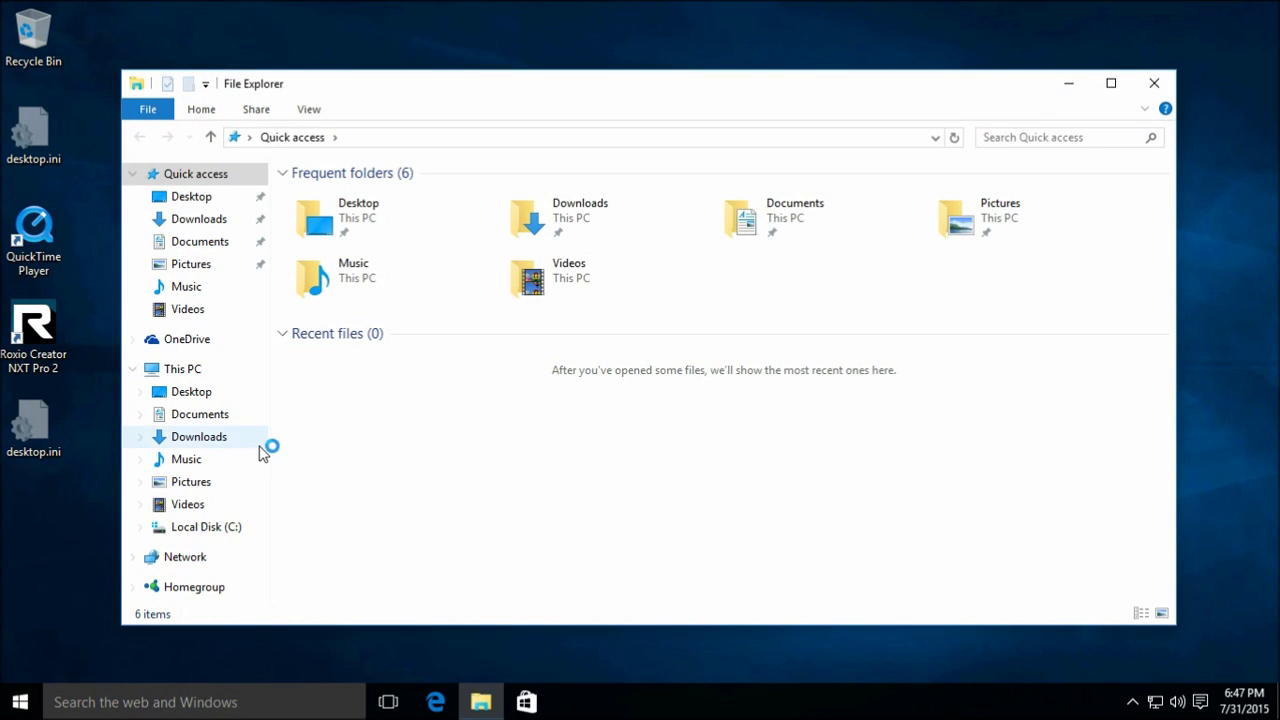
Expand Local Disk (C:) > Windows > Web and view the Screen lock-screen images folder.
click(139, 526)
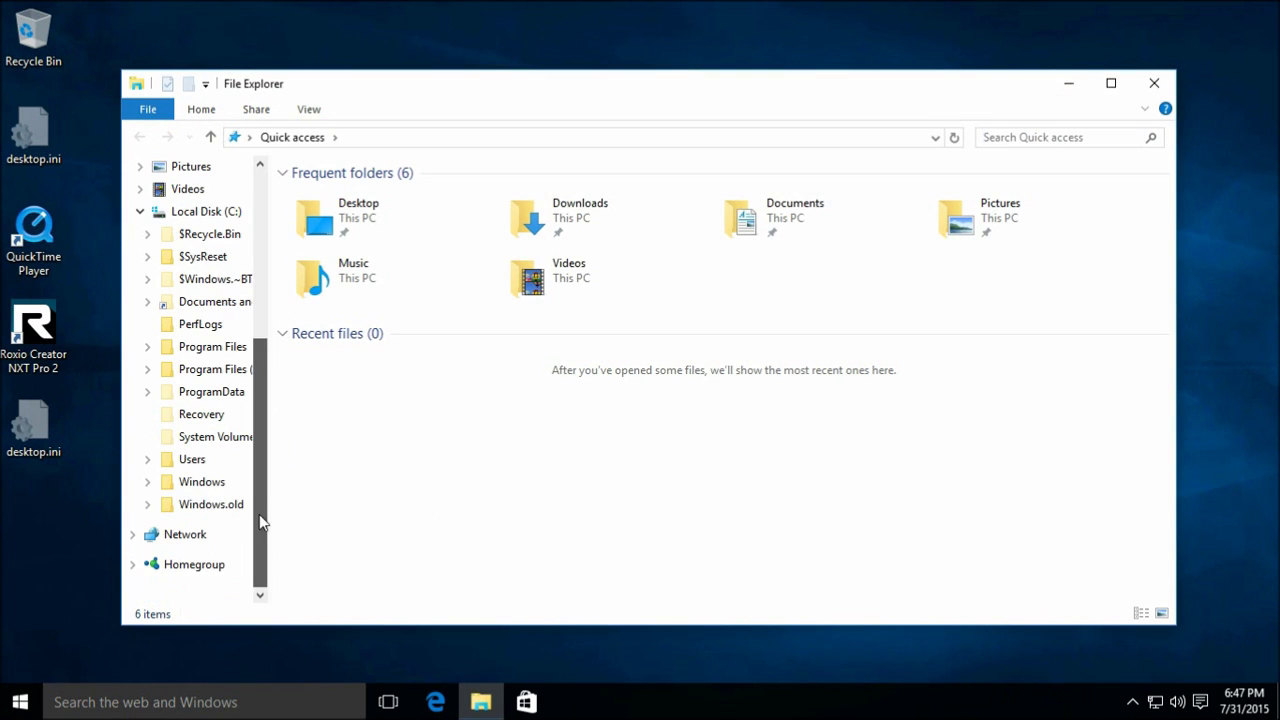
click(148, 481)
drag(260, 334, 262, 551)
click(154, 526)
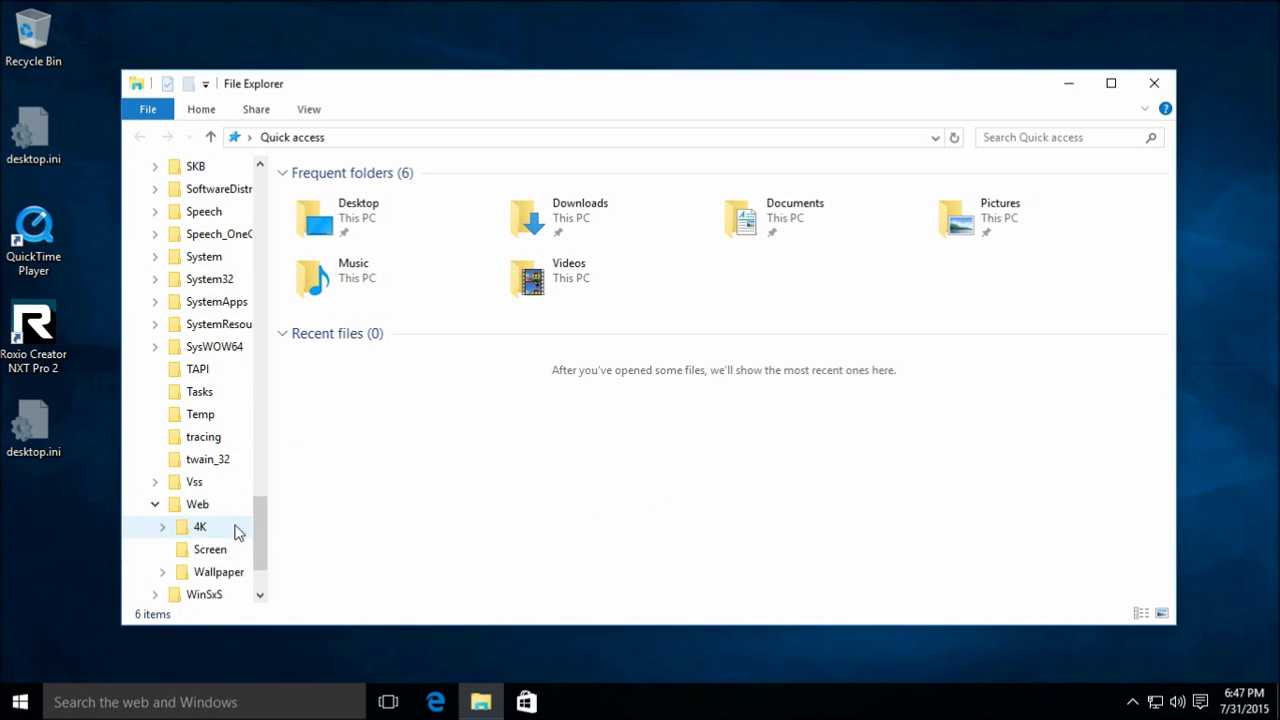
scroll(238, 532, down, 2)
click(210, 459)
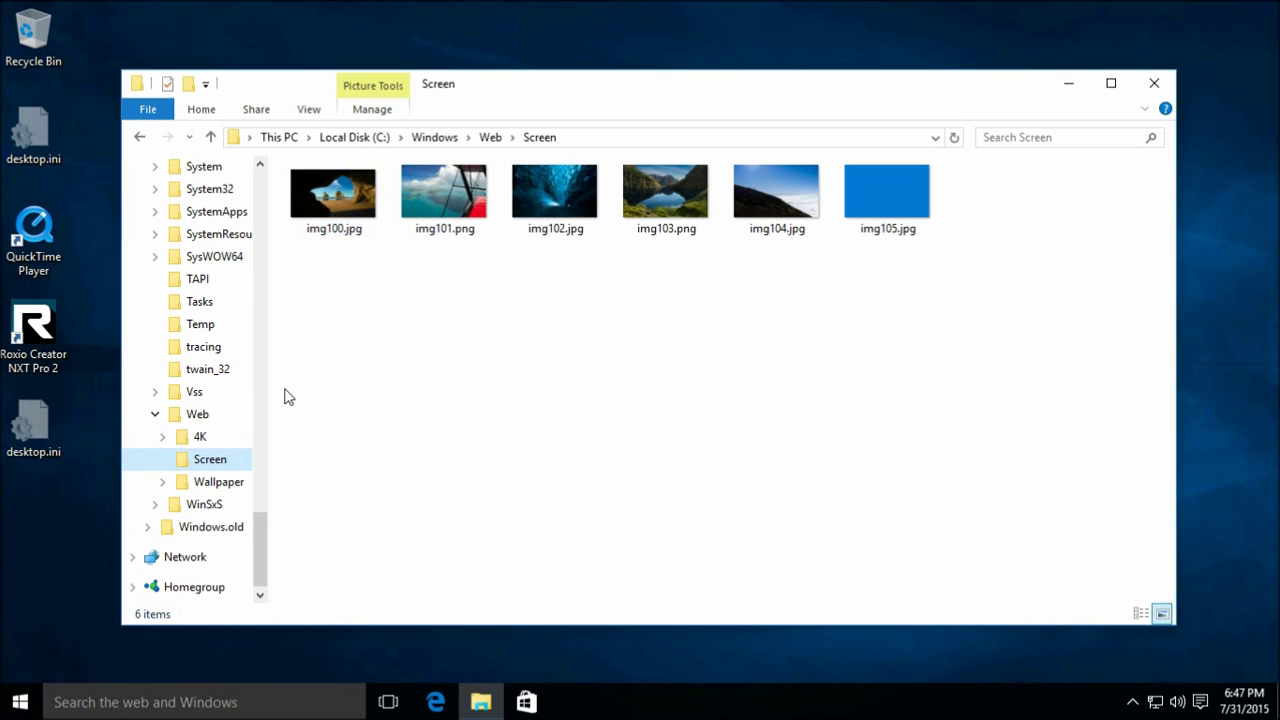
Browse the Wallpaper folders, then open 4K\Wallpaper\Windows and select img0_3840x2160.jpg.
click(183, 486)
click(226, 529)
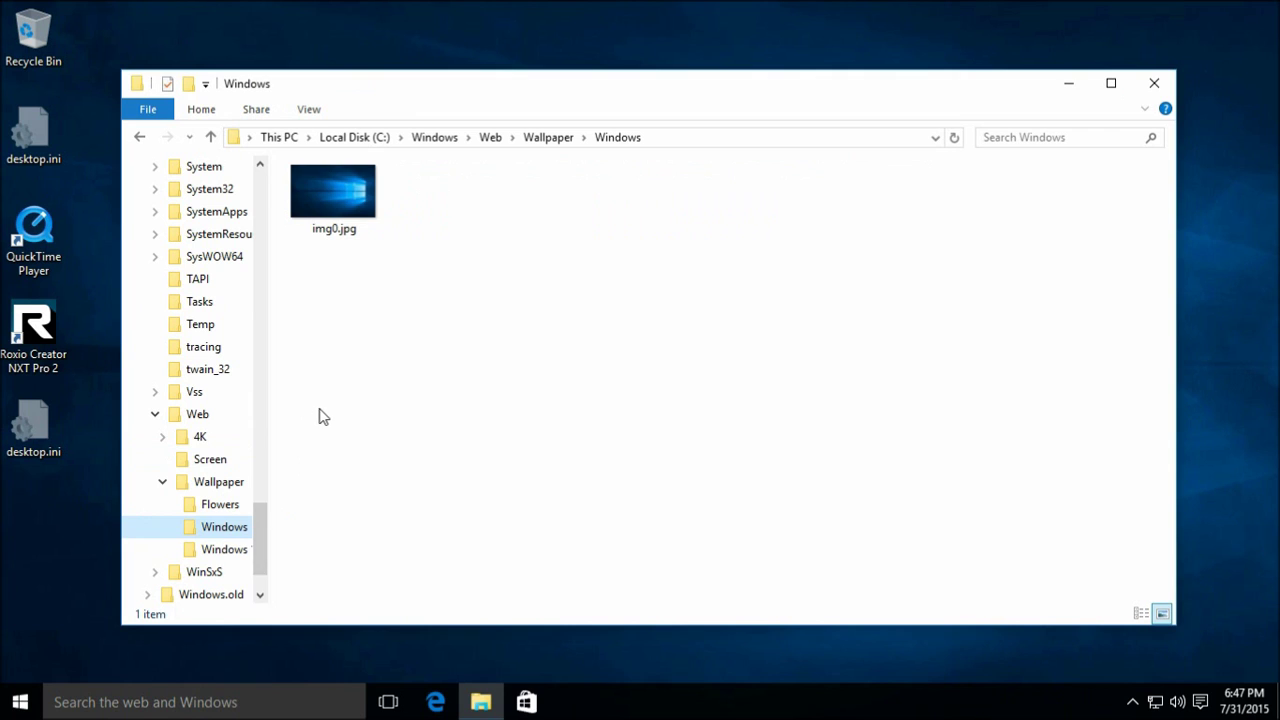
click(229, 556)
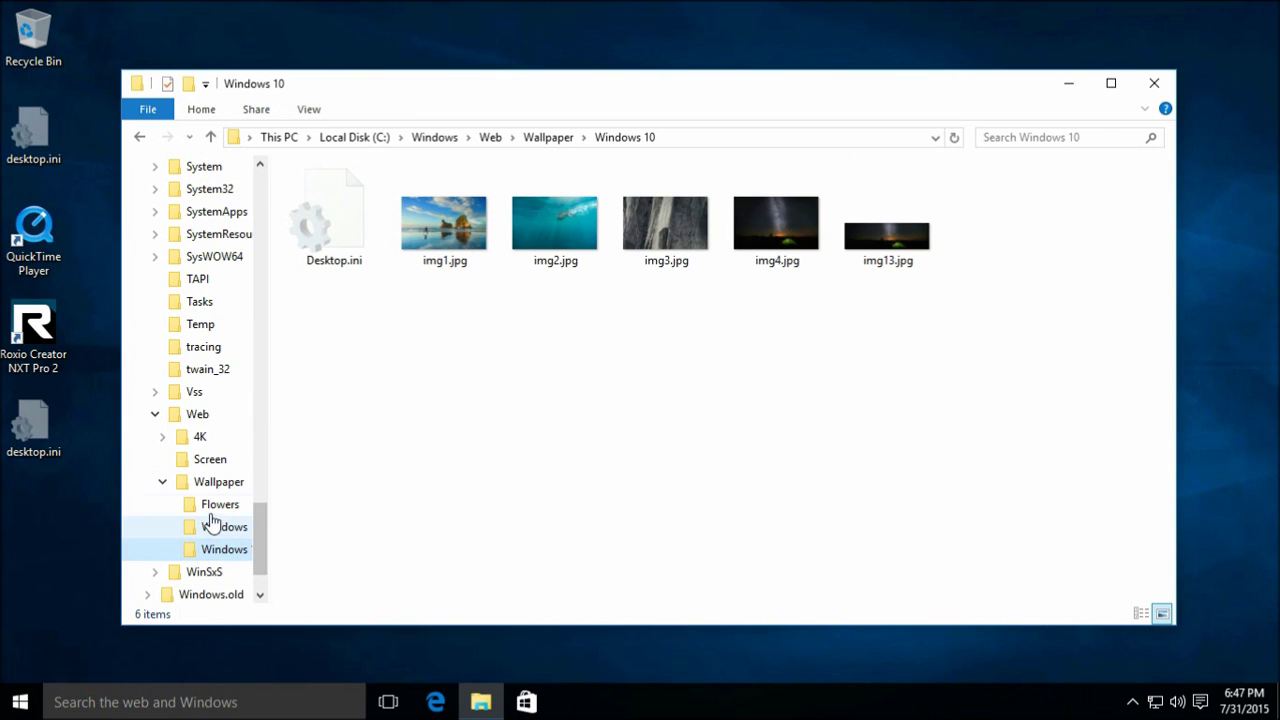
click(164, 440)
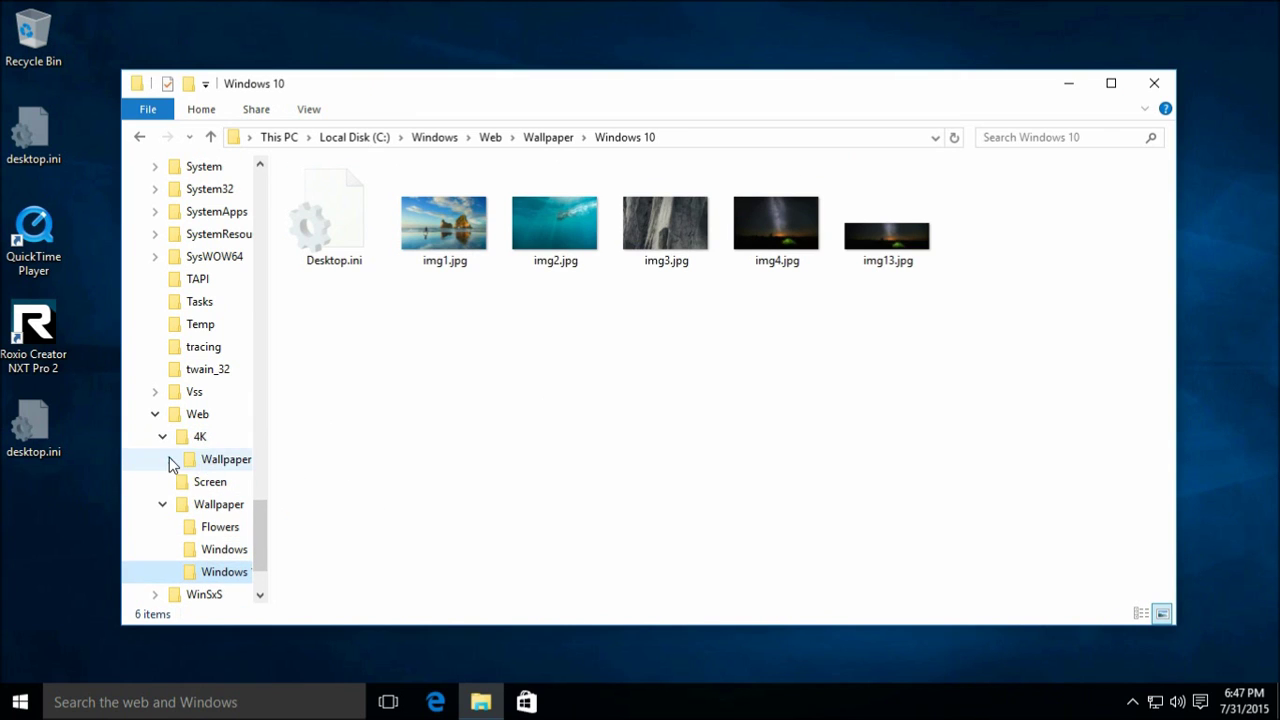
click(170, 459)
click(231, 482)
click(344, 313)
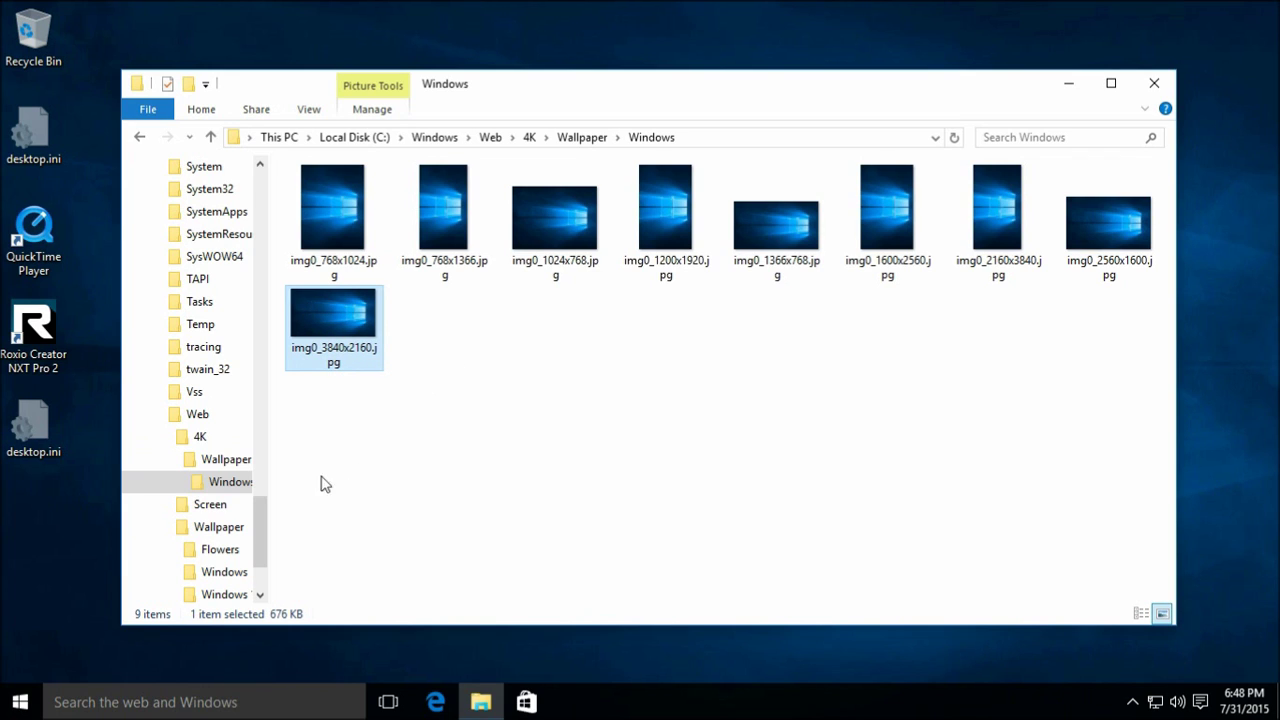
click(162, 436)
click(162, 481)
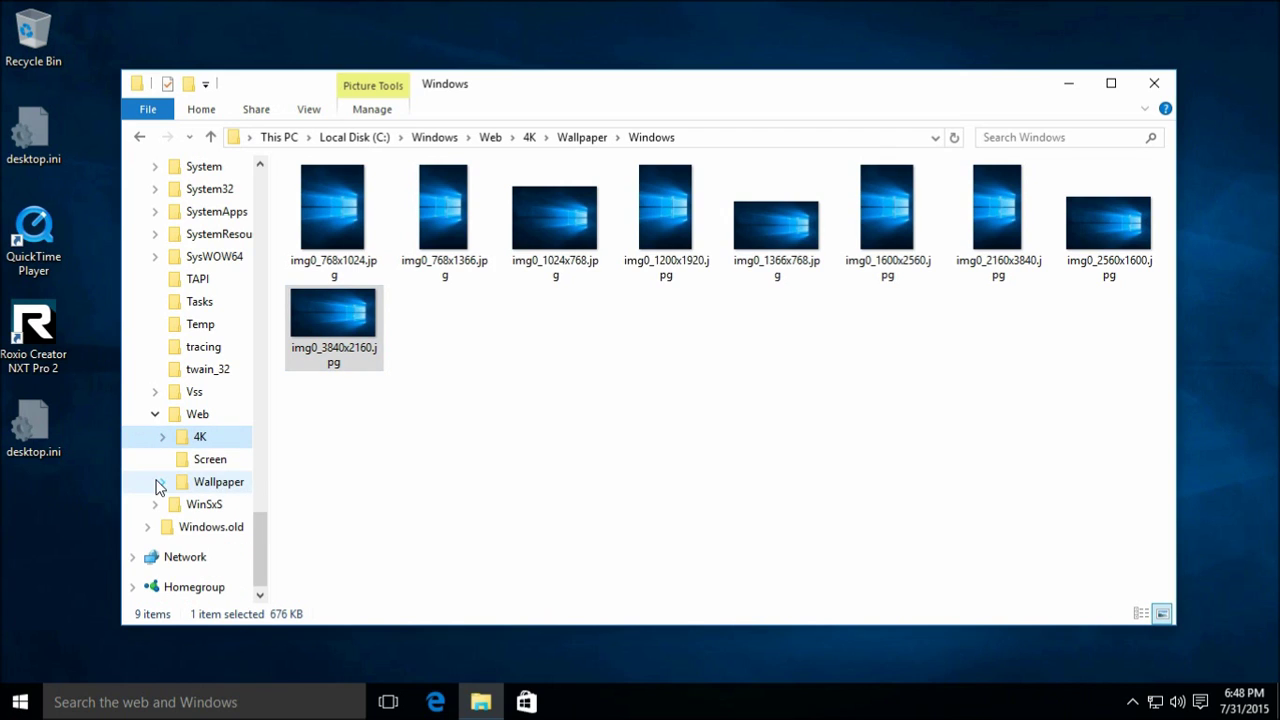
click(352, 474)
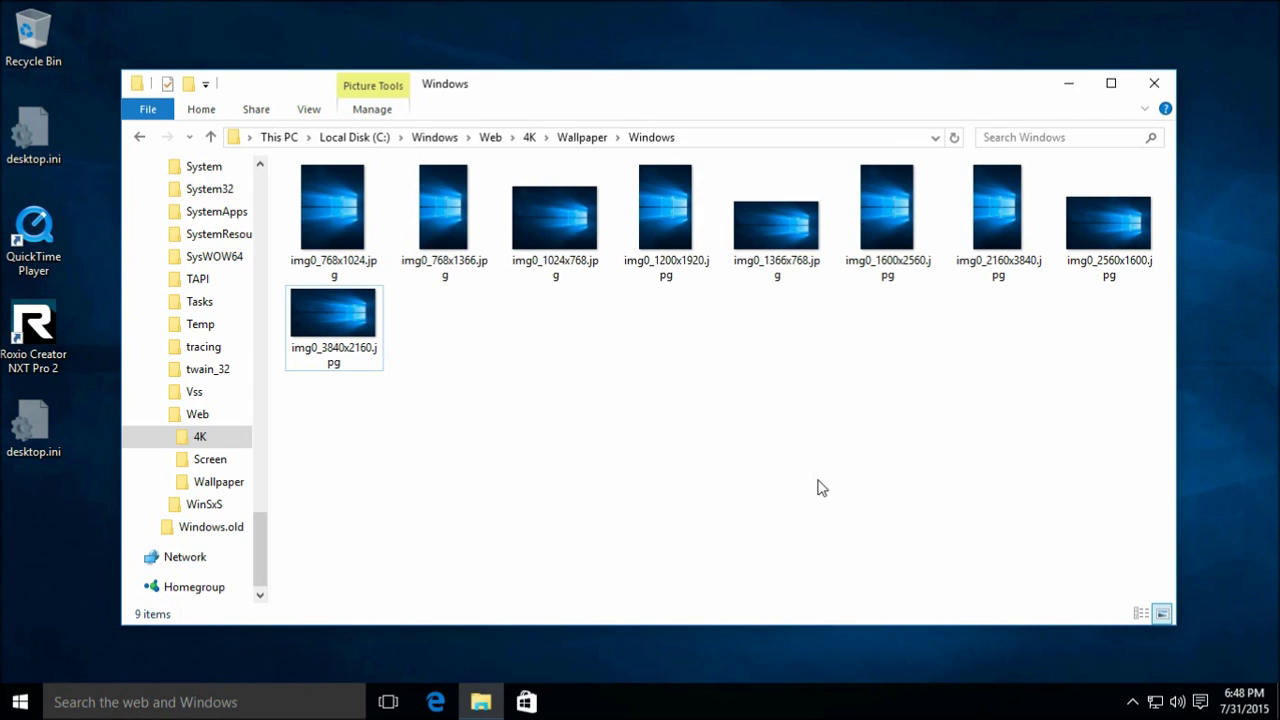
Expand ProgramData > Microsoft > Windows in the File Explorer folder tree.
drag(268, 540, 266, 281)
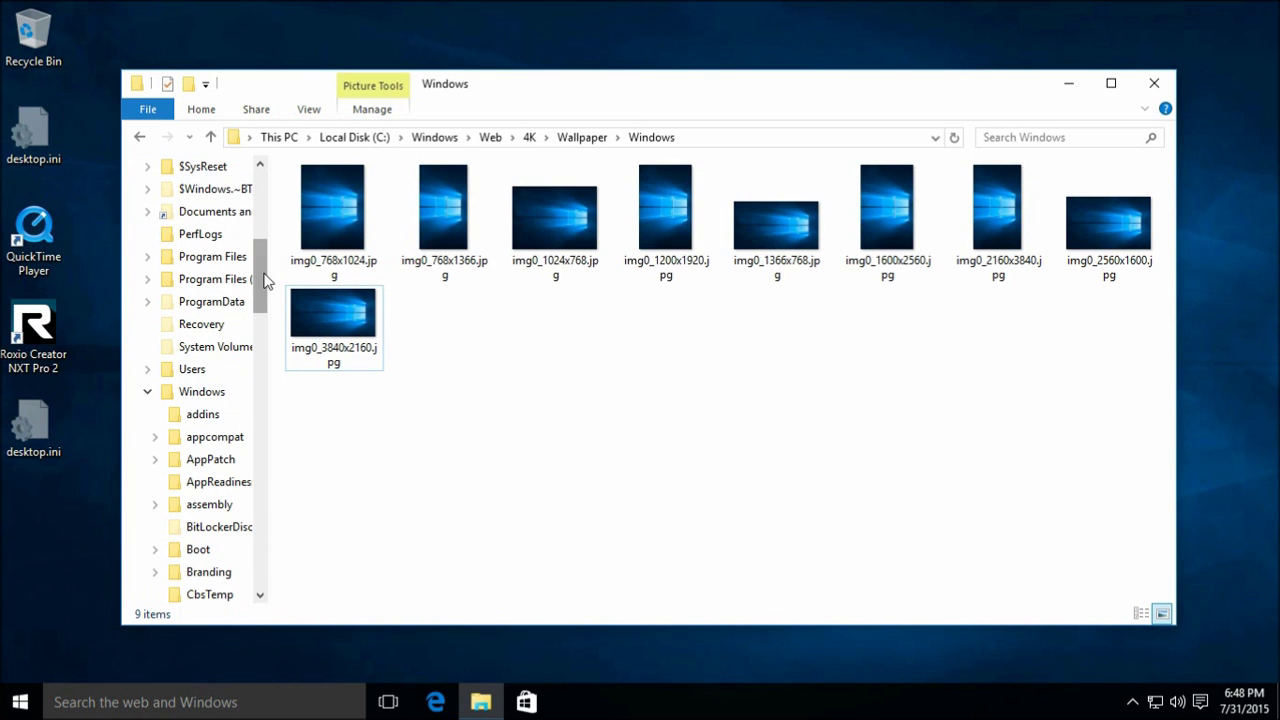
click(148, 392)
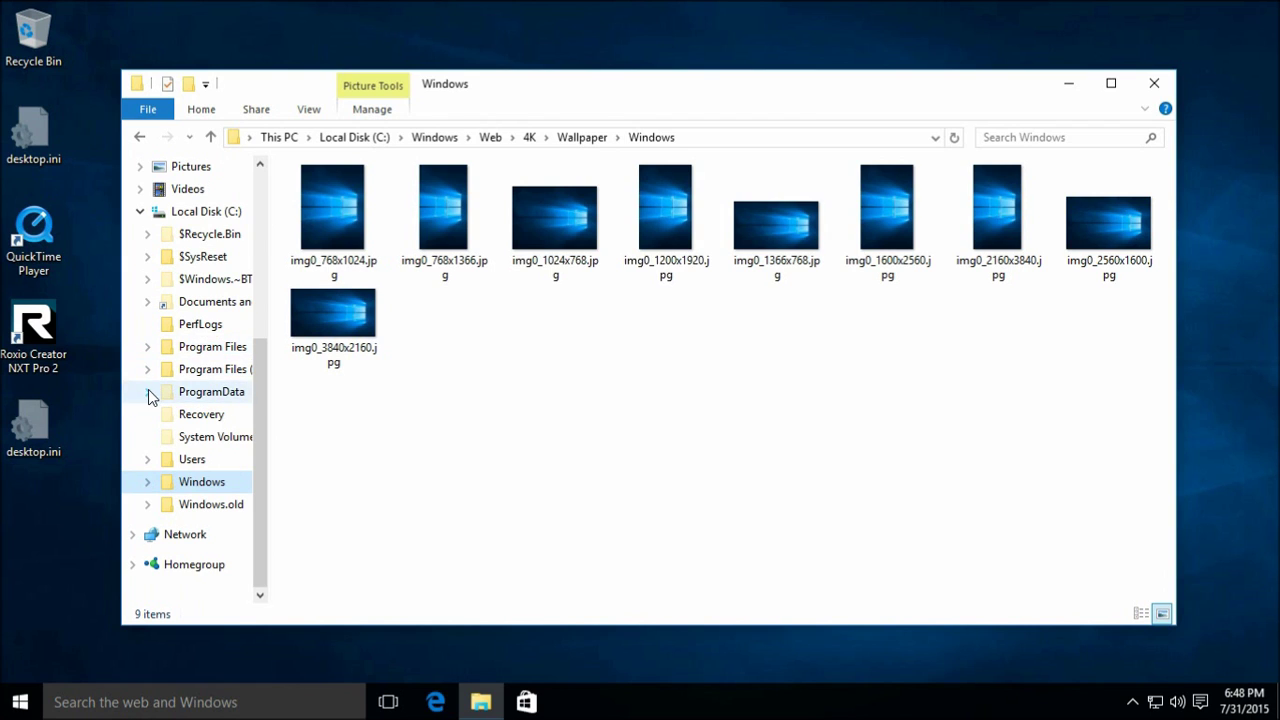
click(148, 392)
drag(258, 401, 259, 428)
click(155, 324)
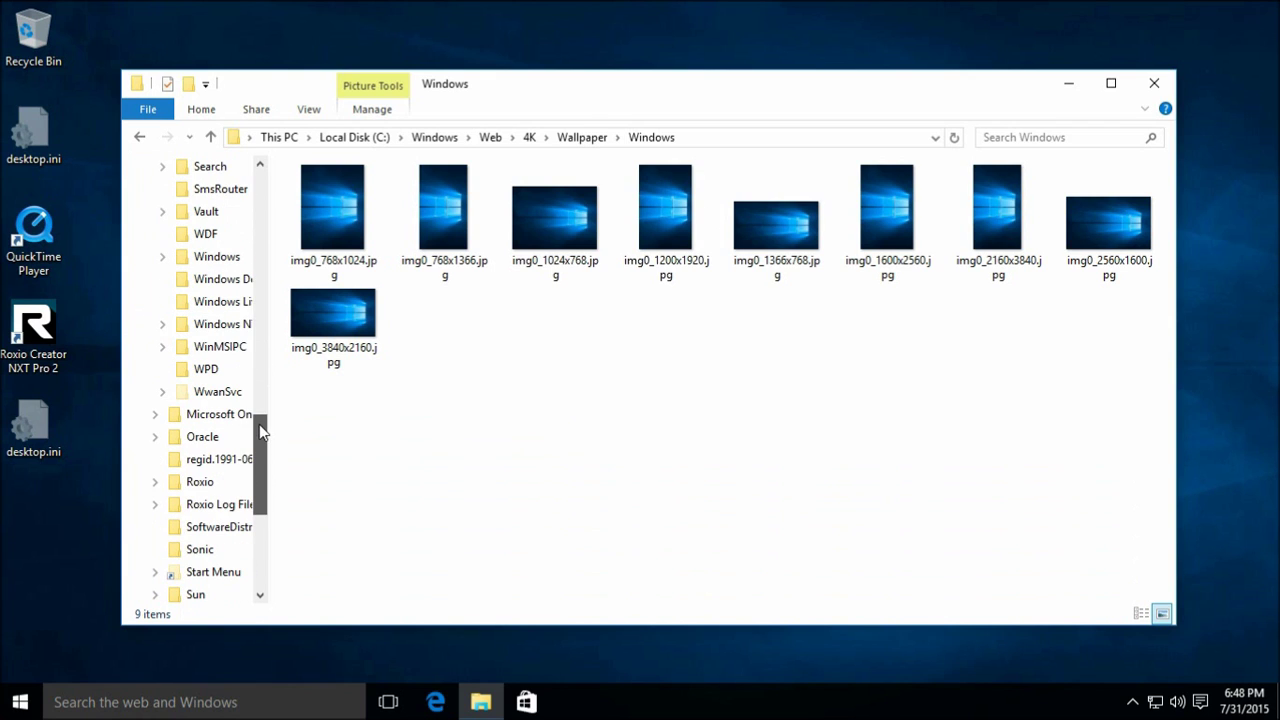
click(163, 257)
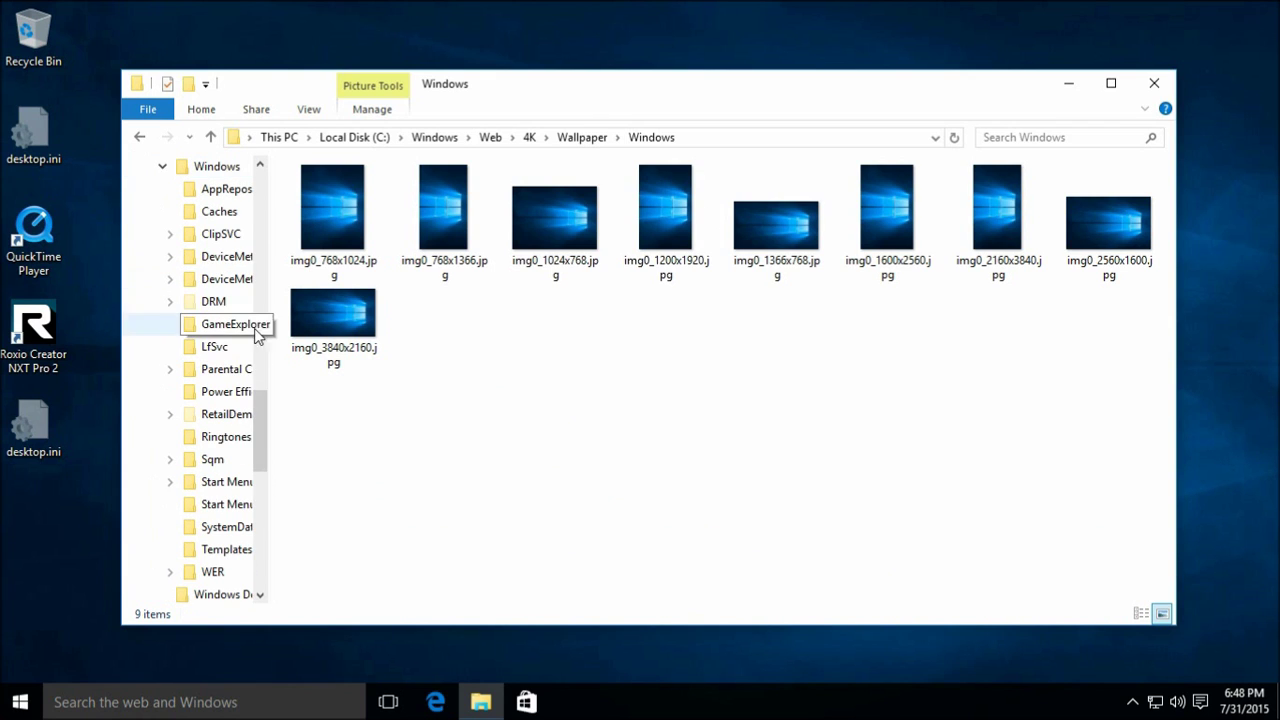
drag(257, 419, 258, 449)
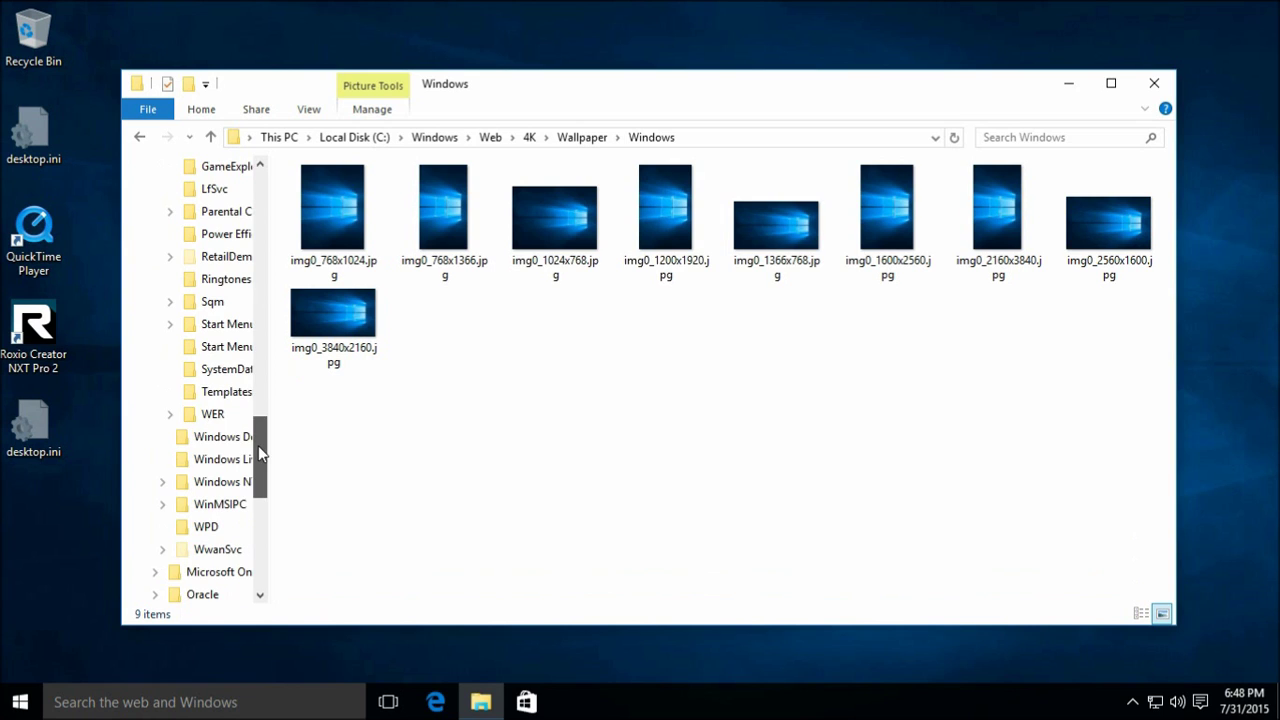
Try SystemData, cancel the access prompt, close File Explorer and bring up Start.
click(229, 370)
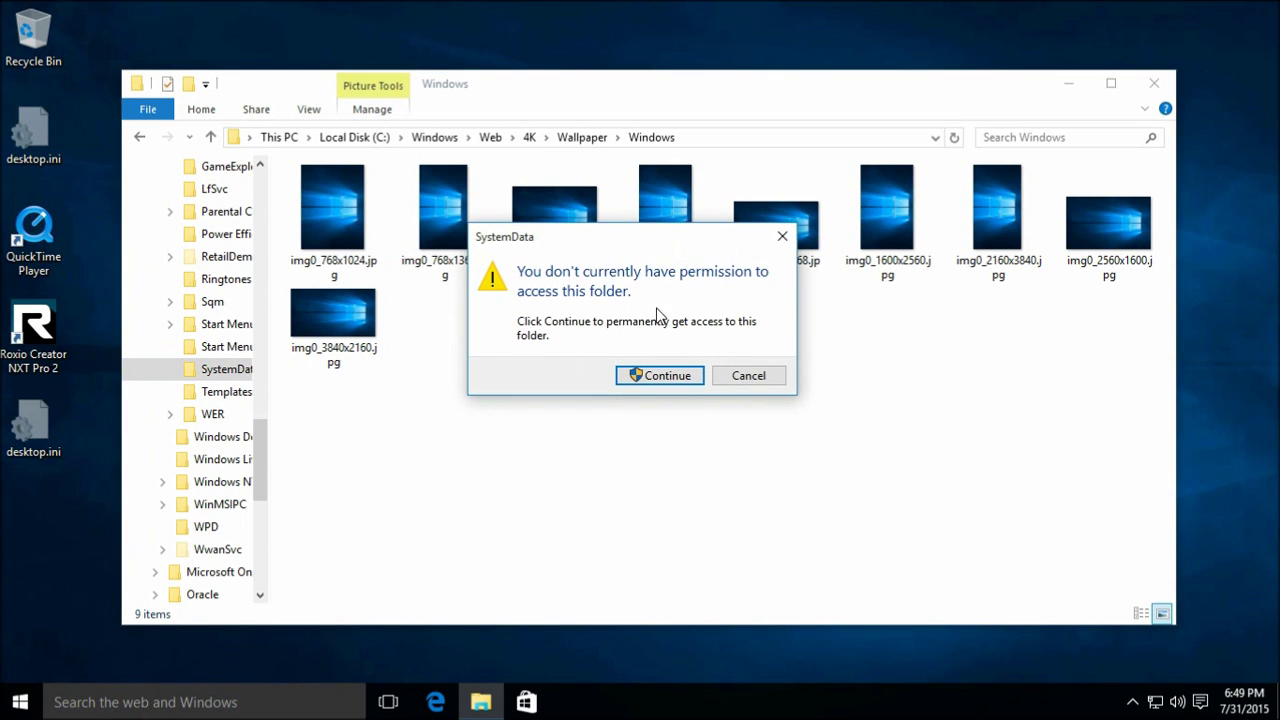
click(748, 377)
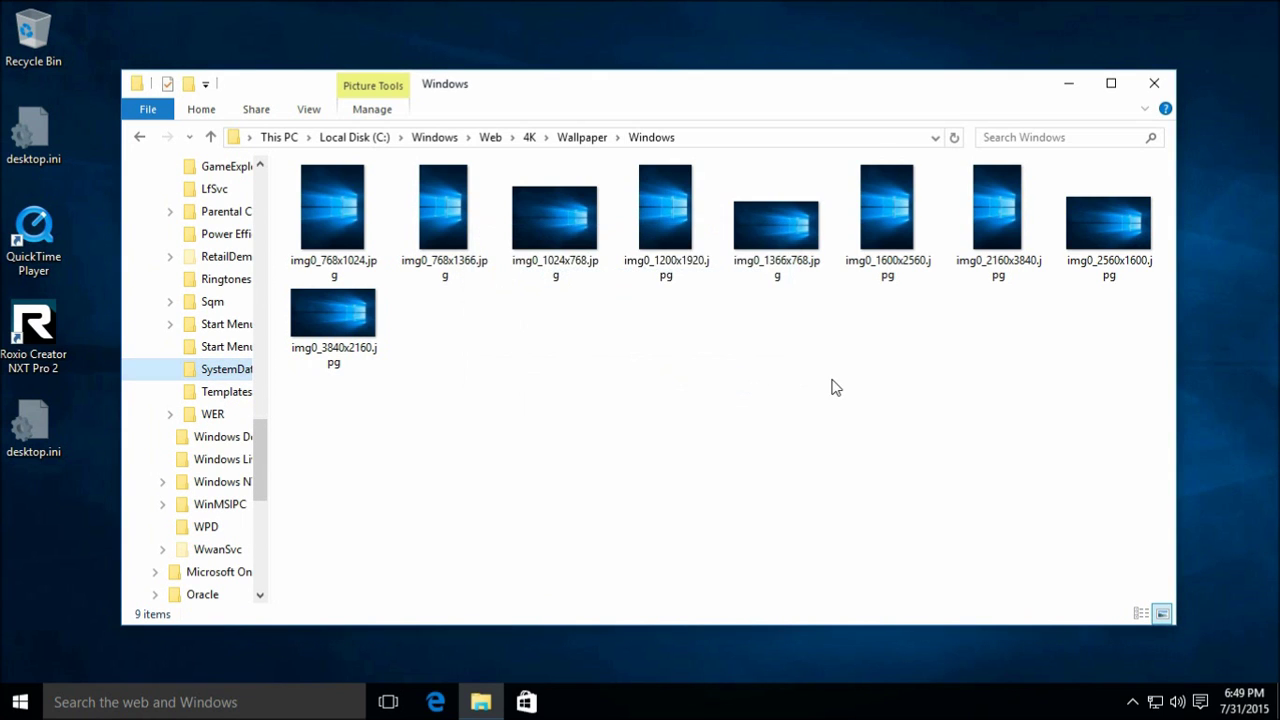
click(1155, 88)
click(20, 702)
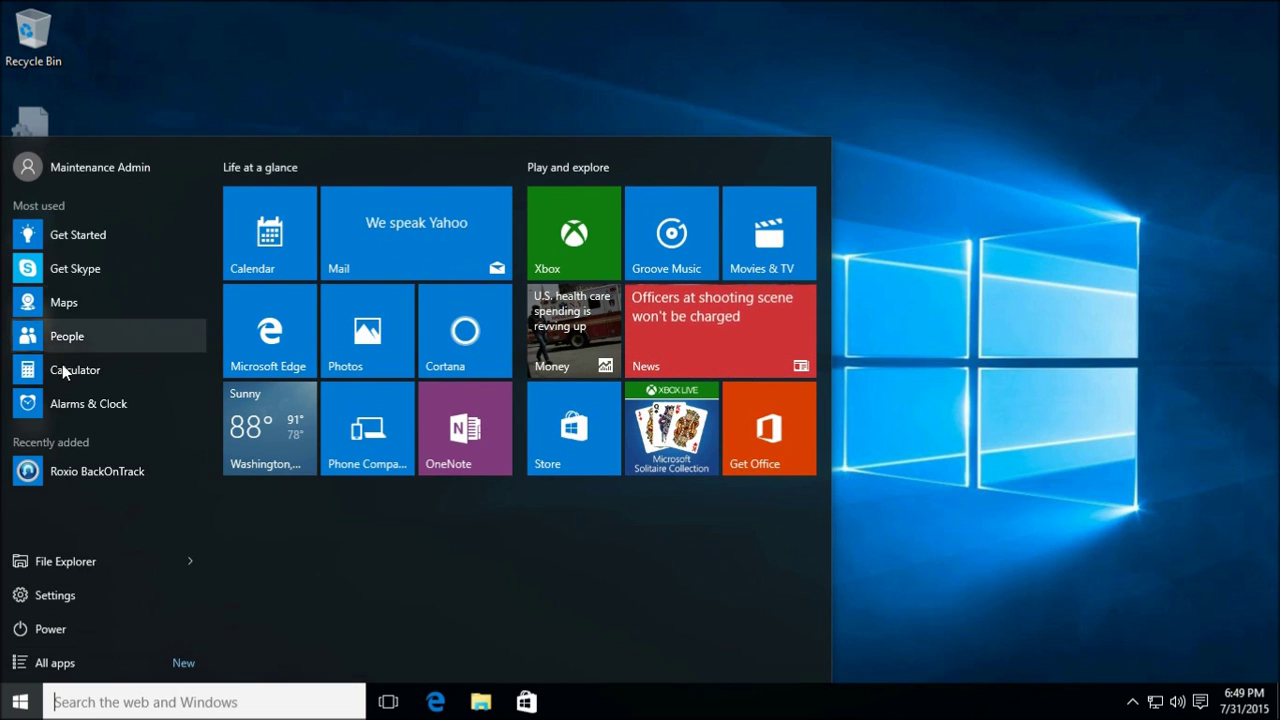
From Settings > Update & security > Recovery, restart now into Advanced startup.
click(49, 596)
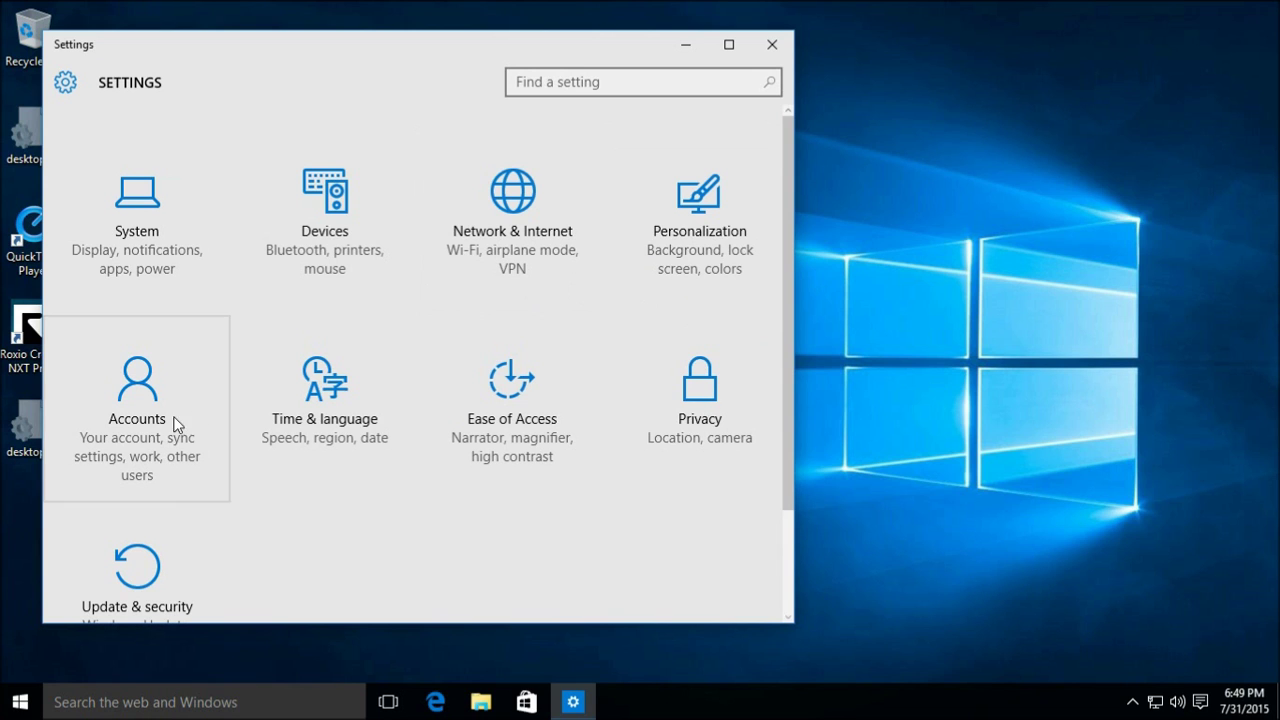
scroll(190, 425, down, 2)
click(165, 485)
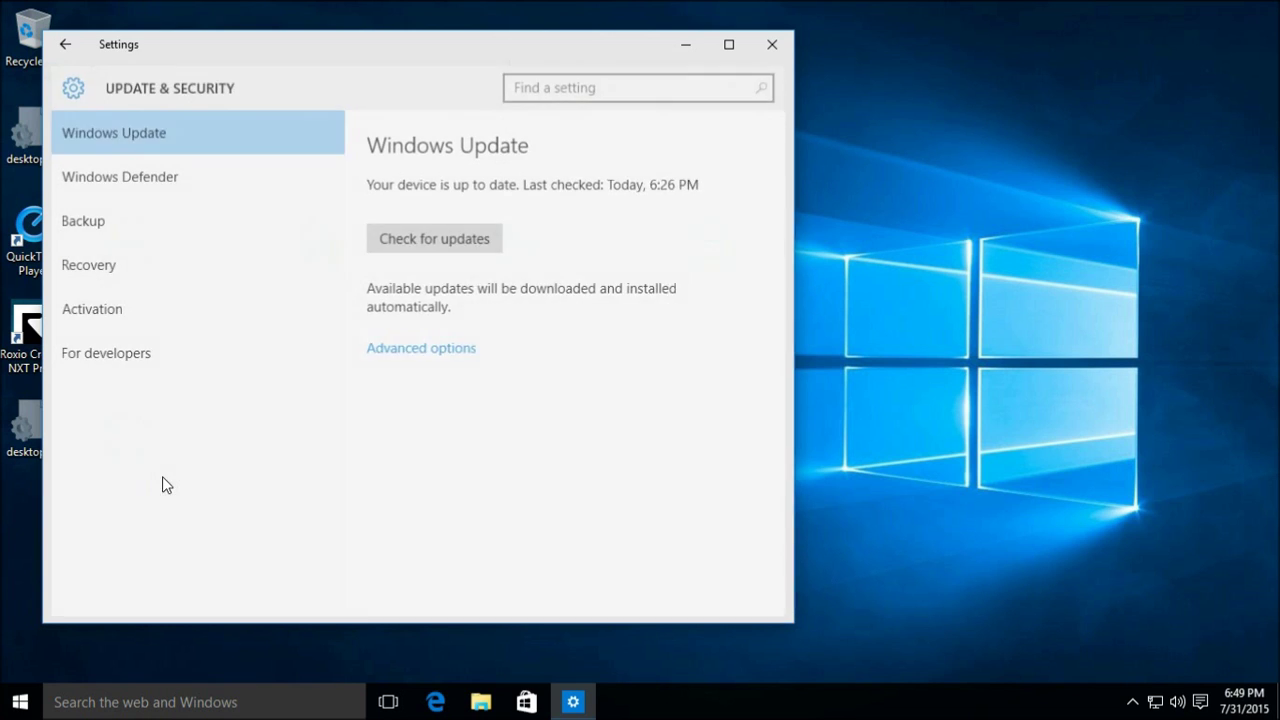
click(446, 350)
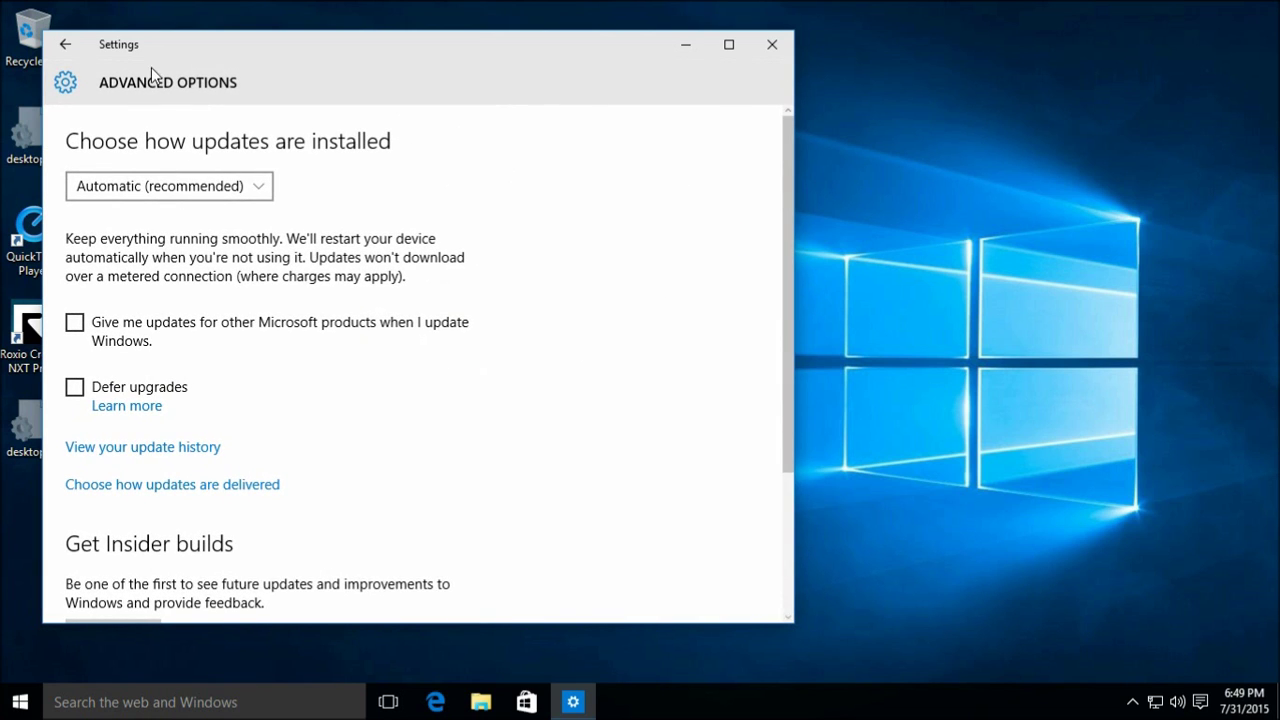
click(65, 45)
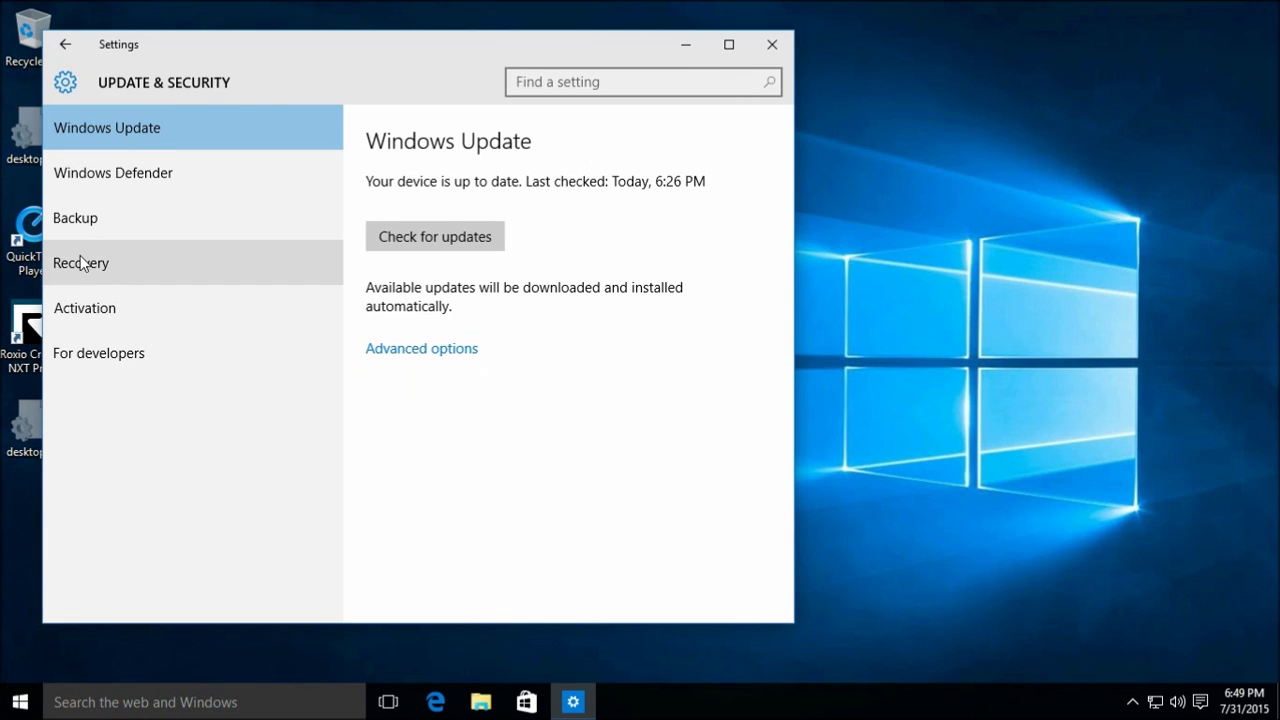
click(309, 263)
click(415, 433)
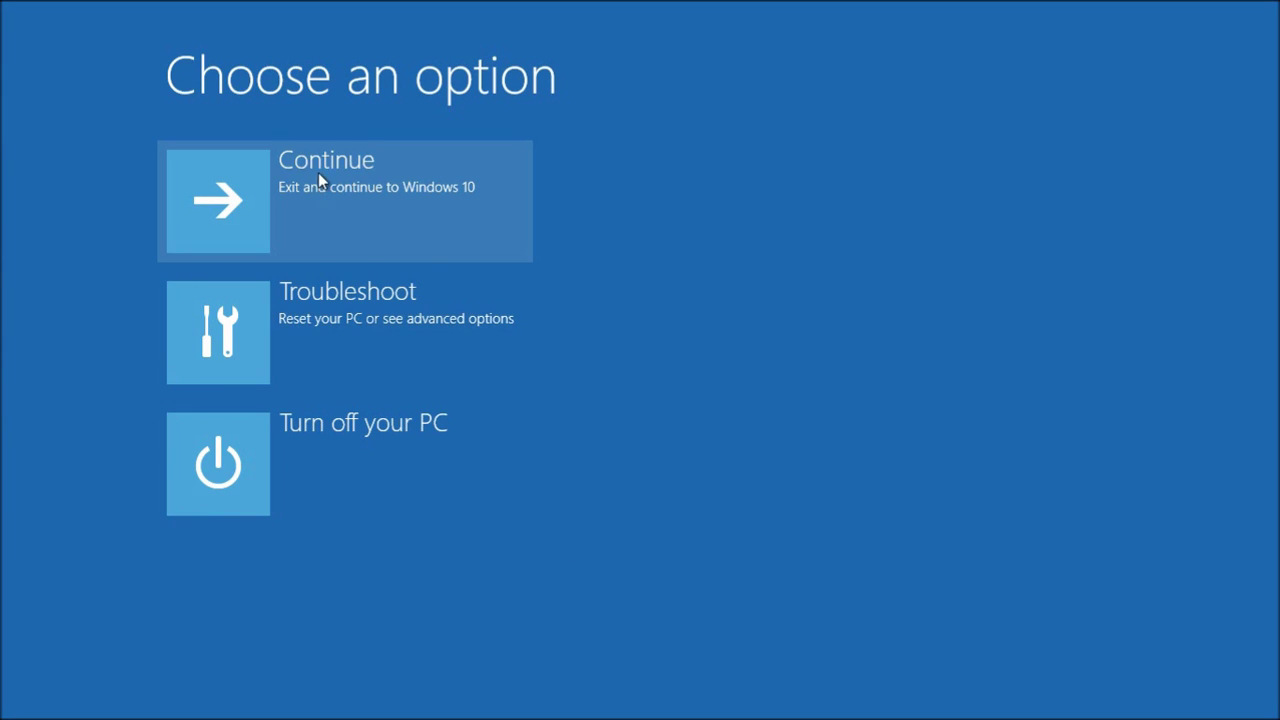
Go to Troubleshoot > Advanced options and launch Command Prompt in the recovery environment.
click(300, 324)
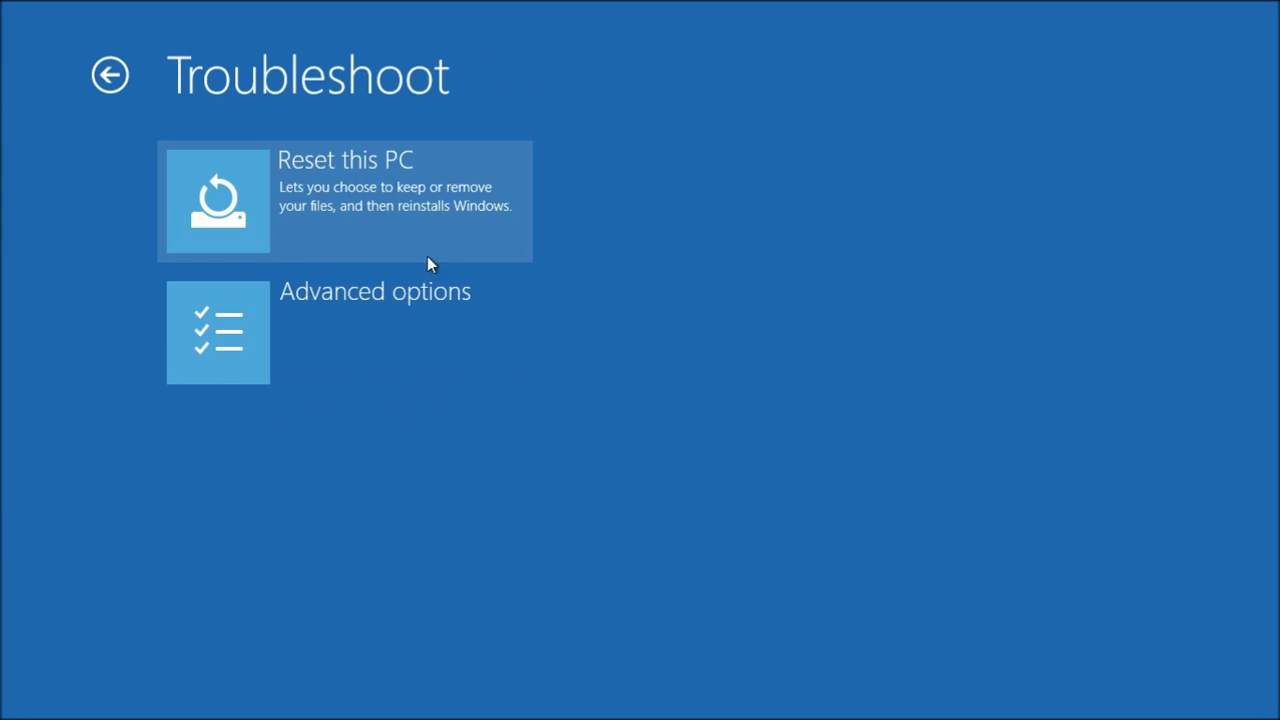
click(344, 336)
click(738, 206)
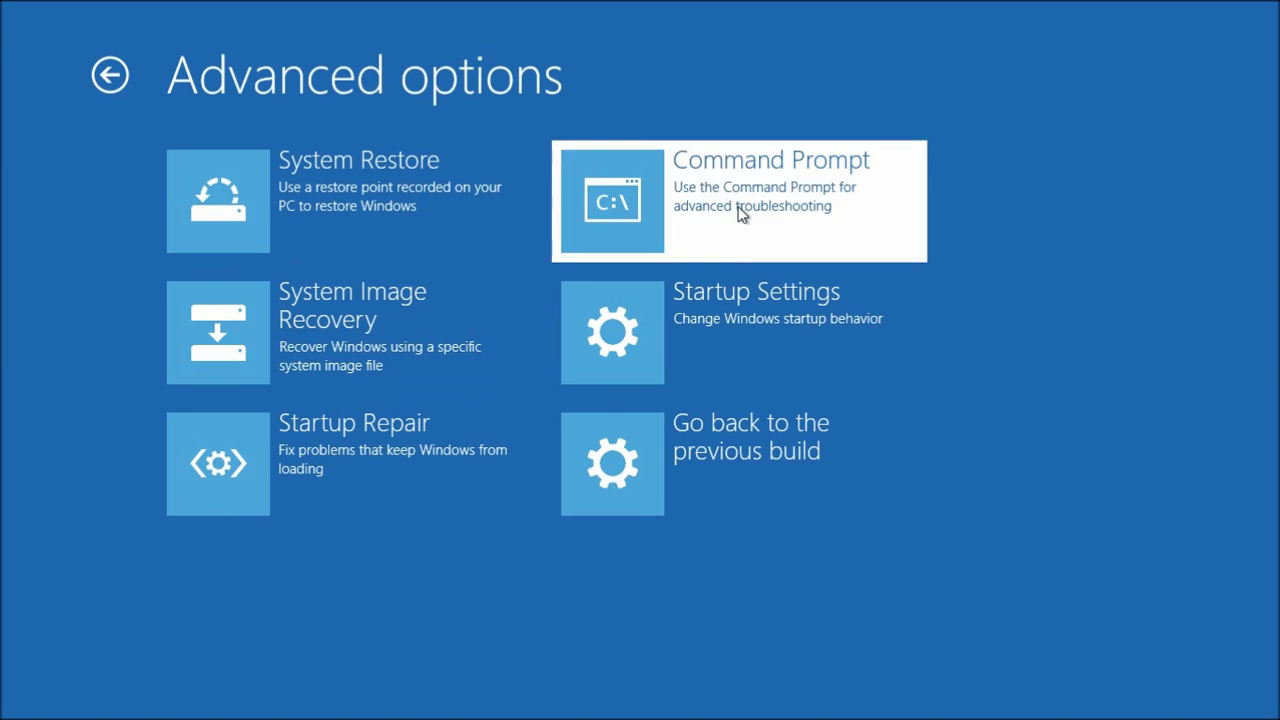
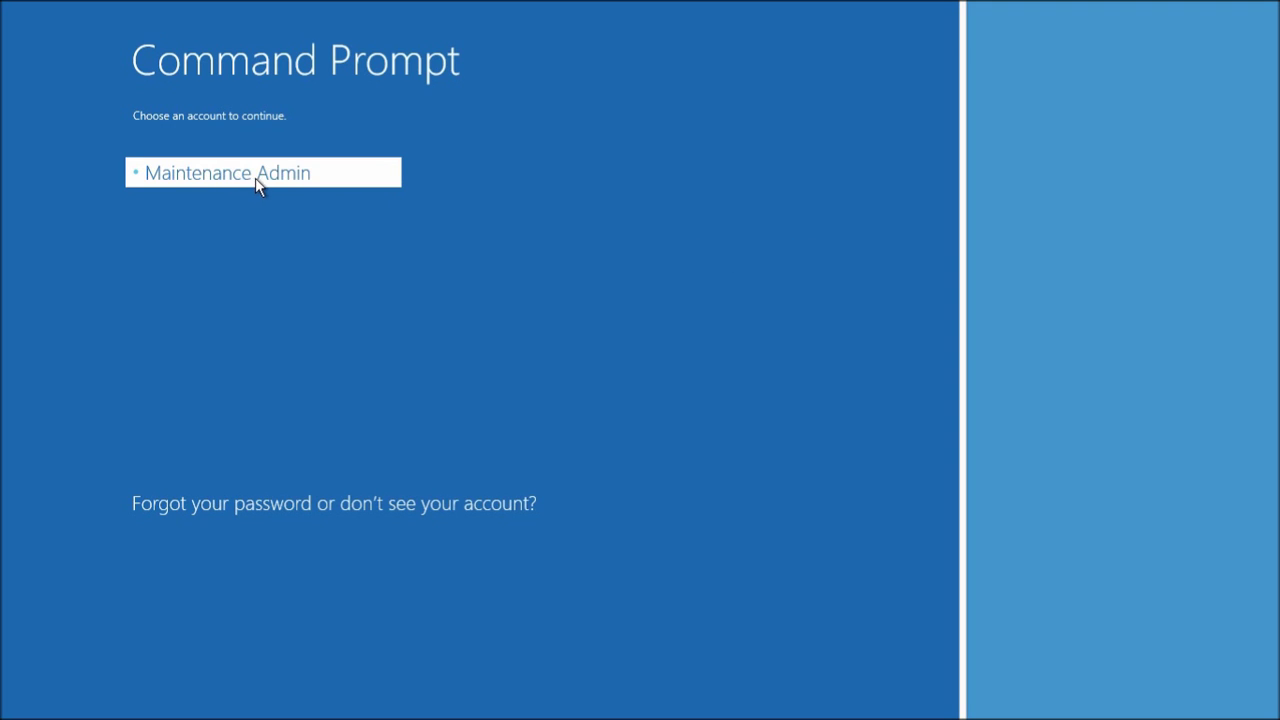
Select the Maintenance Admin account and begin entering its account password.
click(260, 179)
text(••)
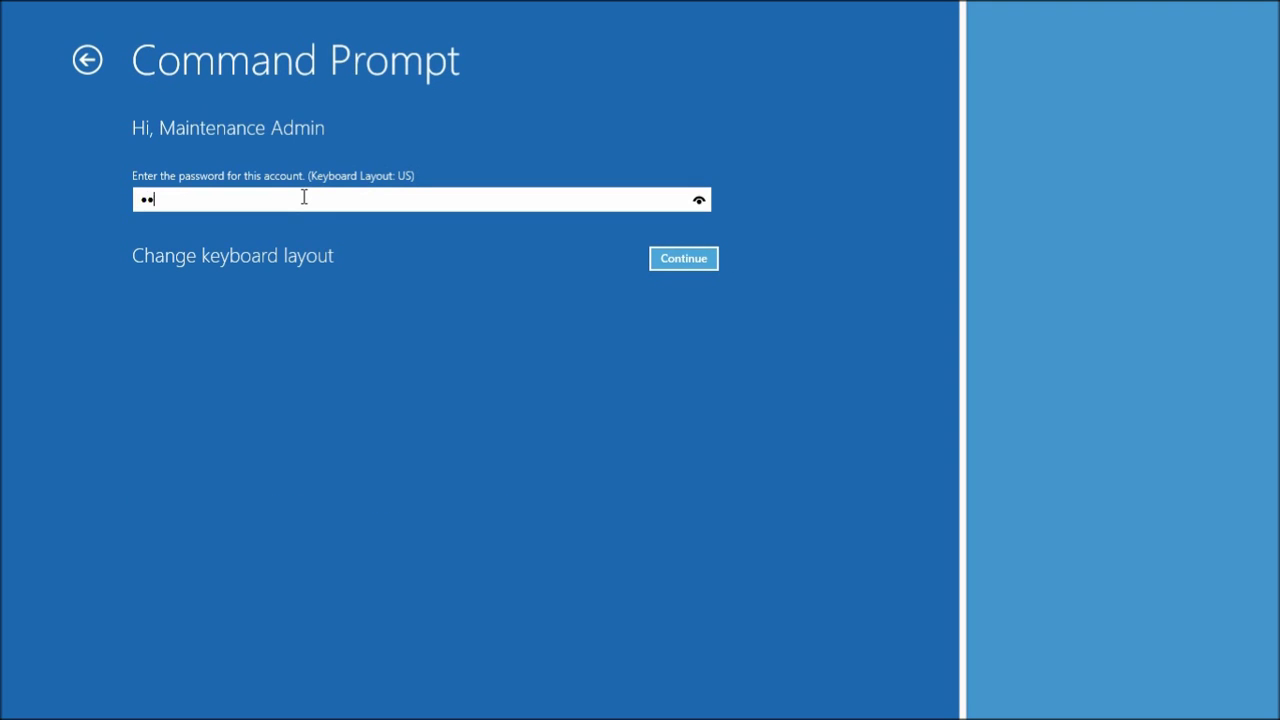
text(•••••••••••)
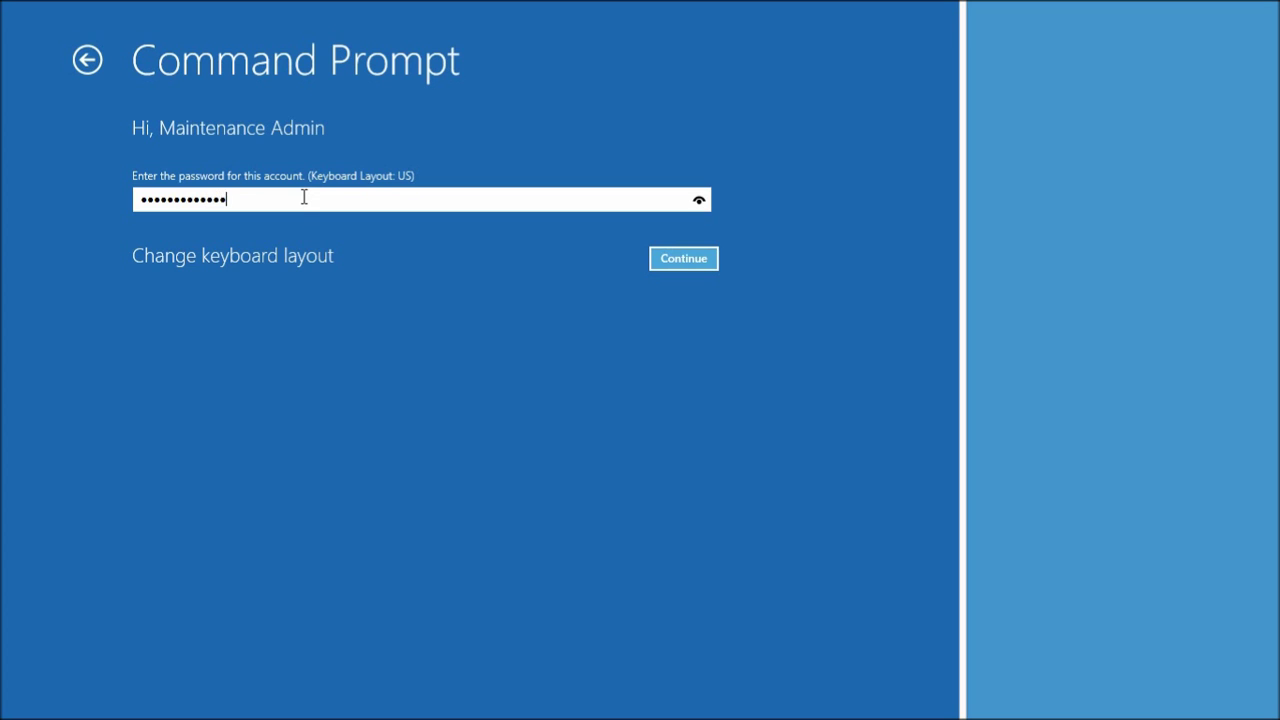
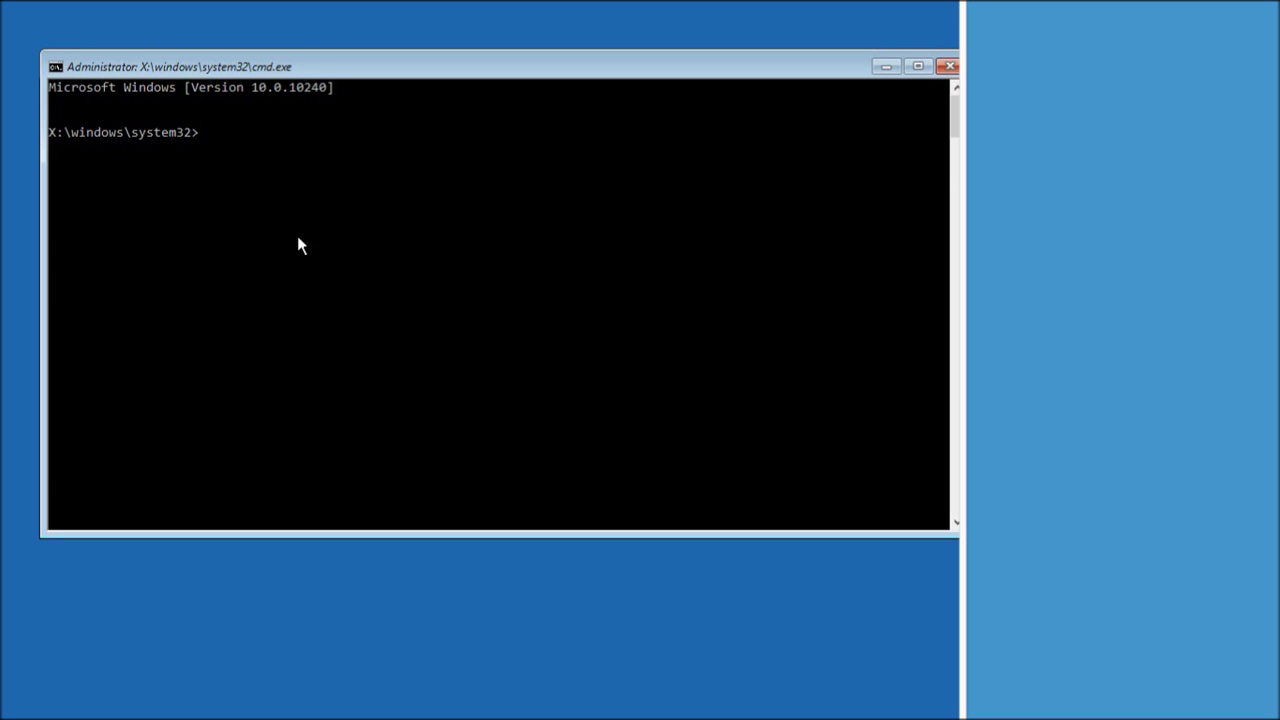
Reposition the console window, then switch to drive C: and list its contents with dir.
drag(491, 75, 471, 63)
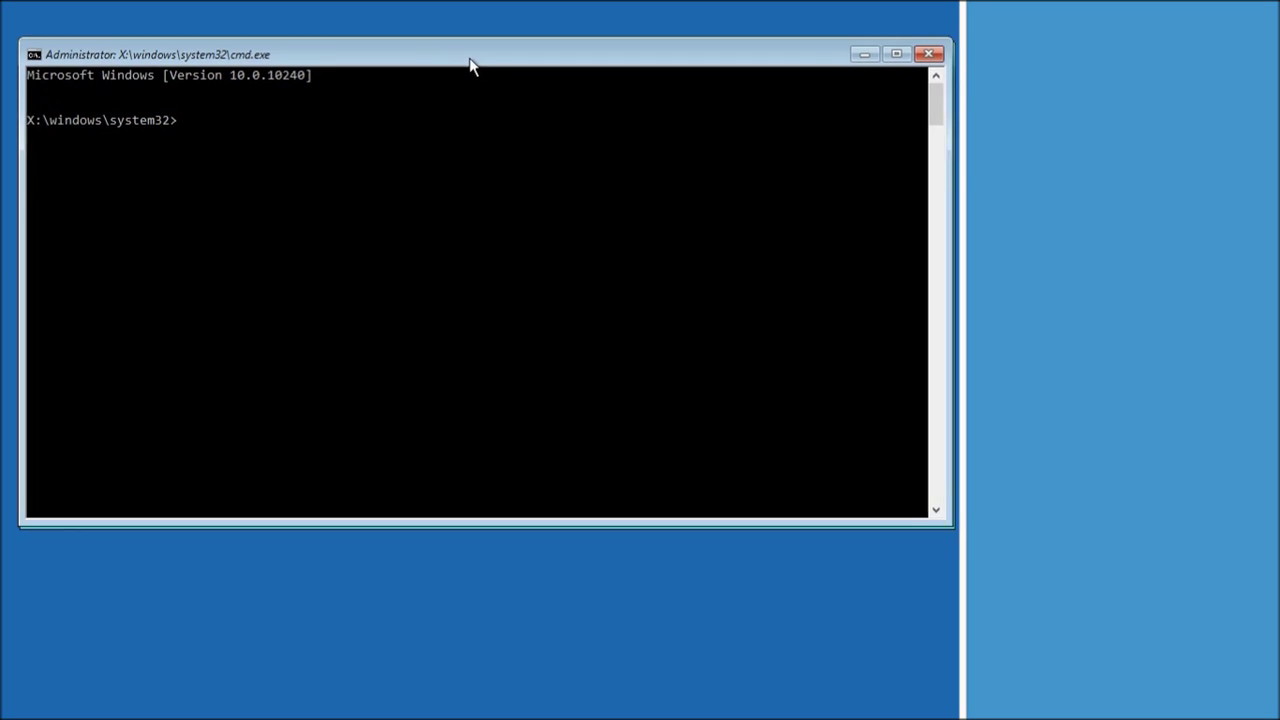
click(411, 160)
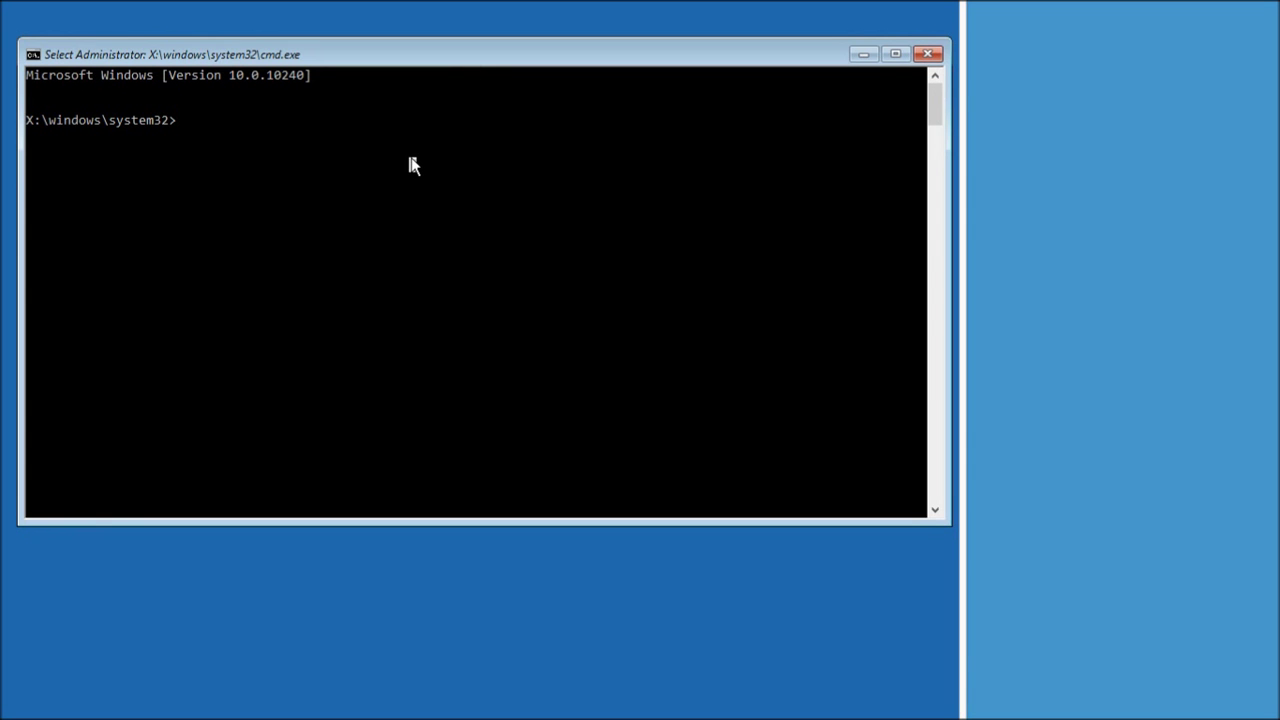
key(Return)
key(Return)
key(Return)
key(Return)
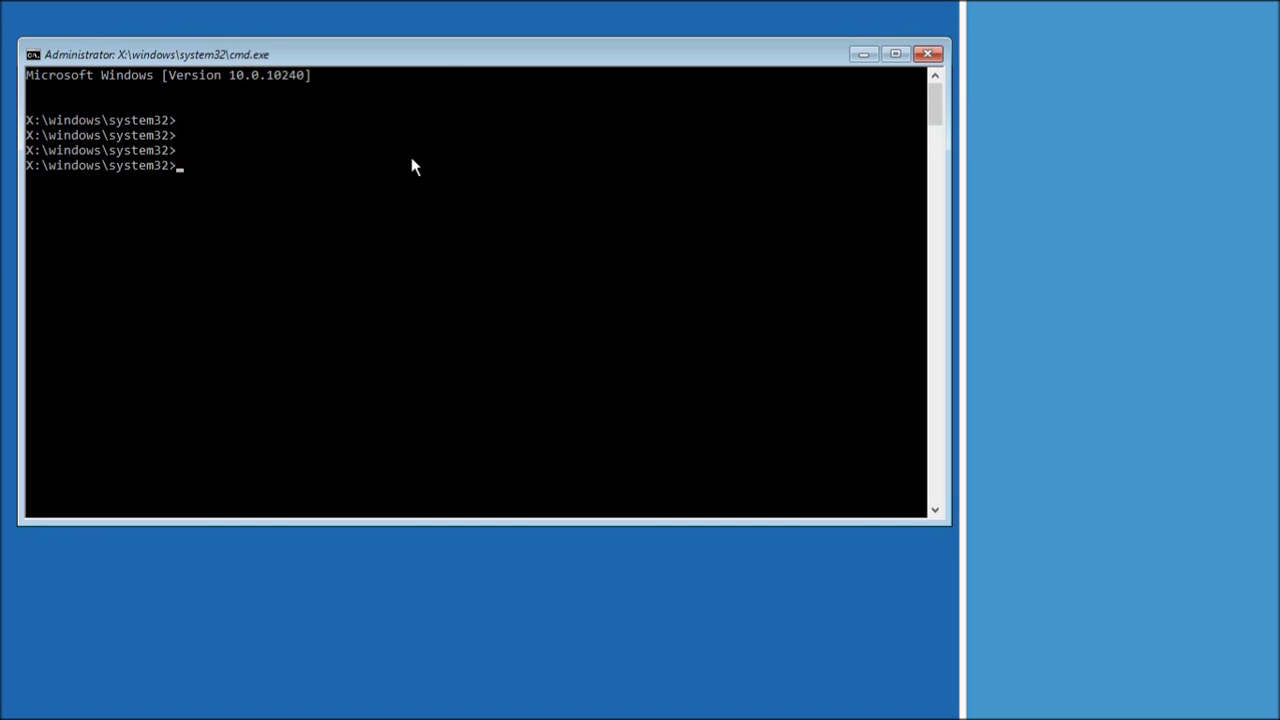
text(c:)
key(Return)
text(dir)
key(Return)
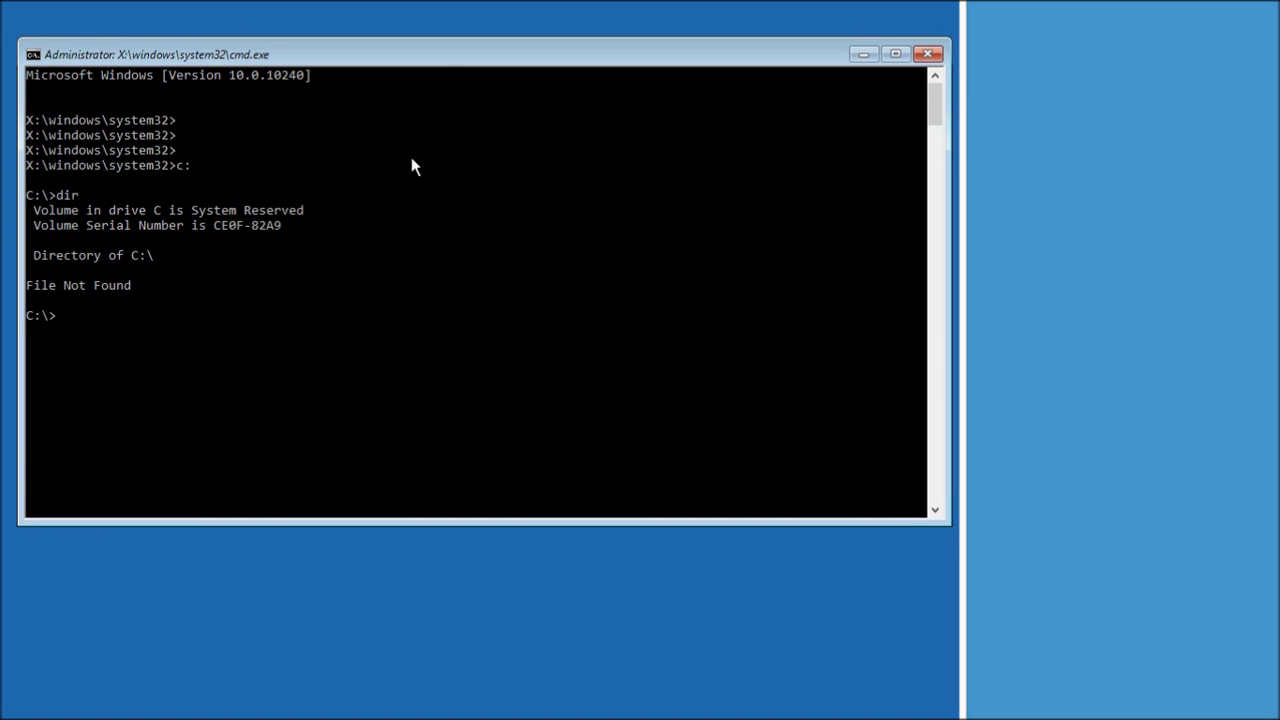
Switch to drive D: and list its contents, including hidden items with dir /ah.
text(d:)
key(Return)
text(dir)
key(Return)
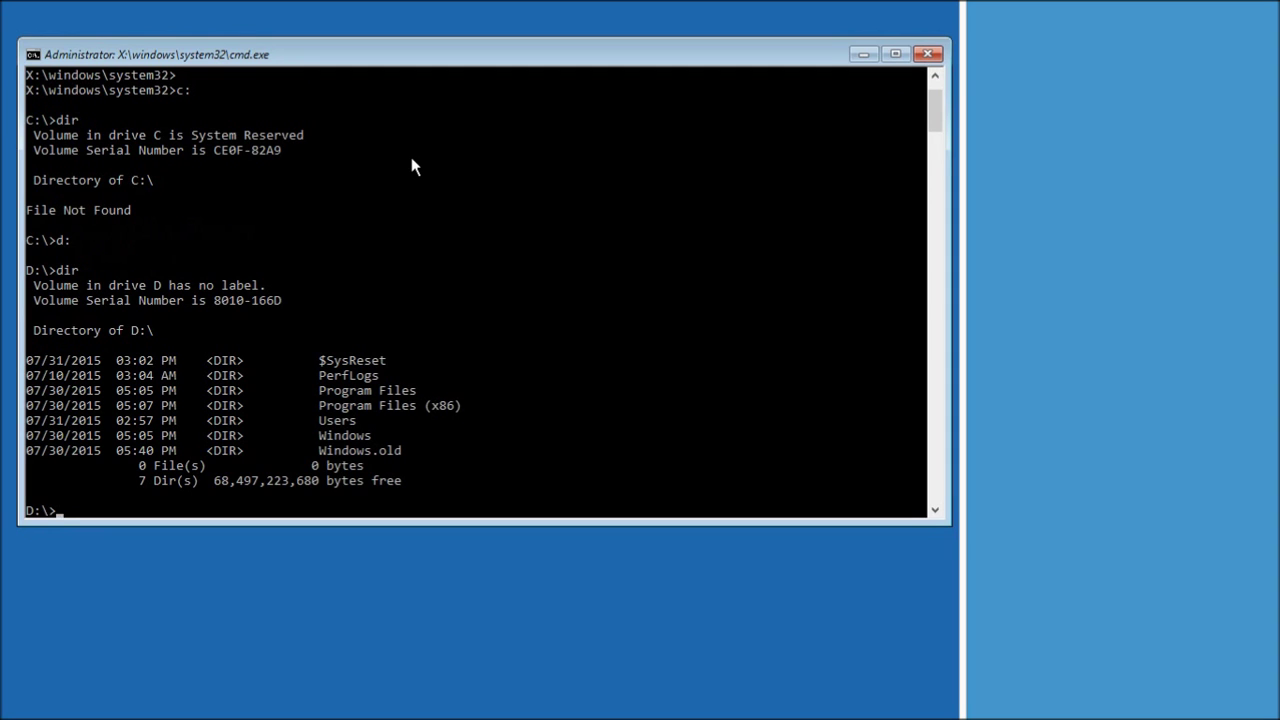
text(dir /ah)
key(Return)
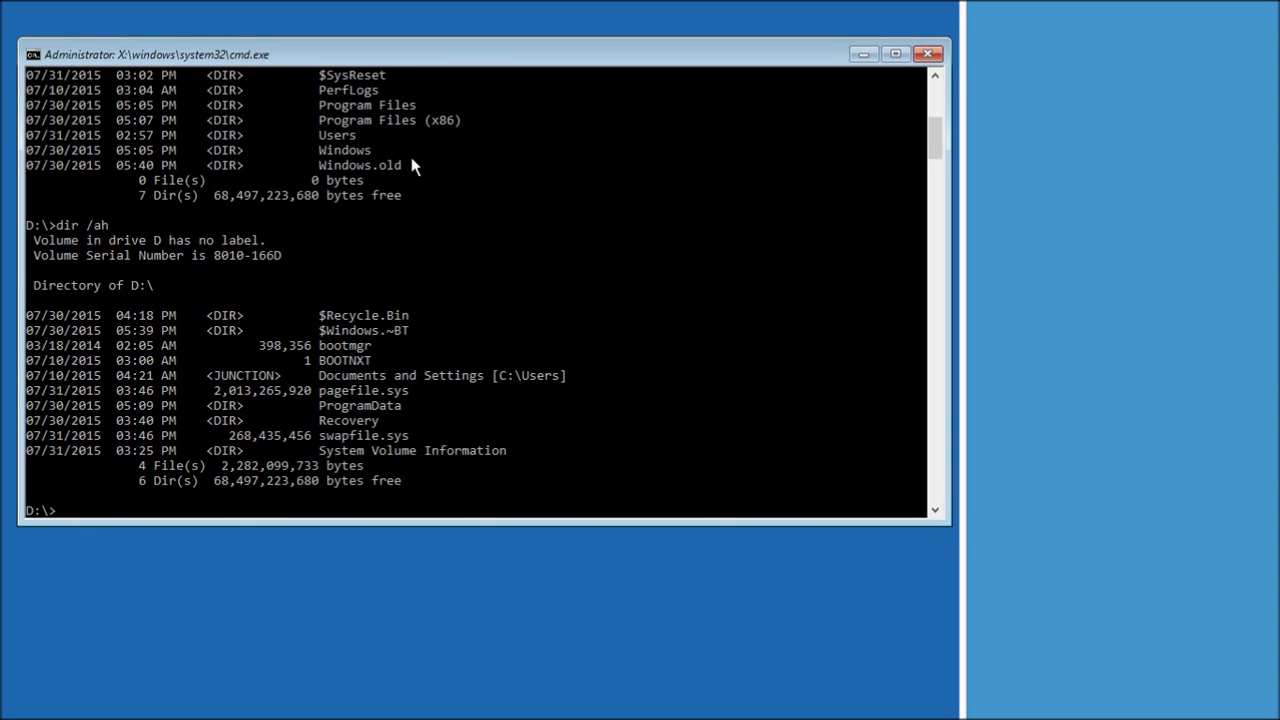
Connect the Chipsbank Flash Disk from Removable Devices to the VM and confirm the host unplug warning.
click(75, 6)
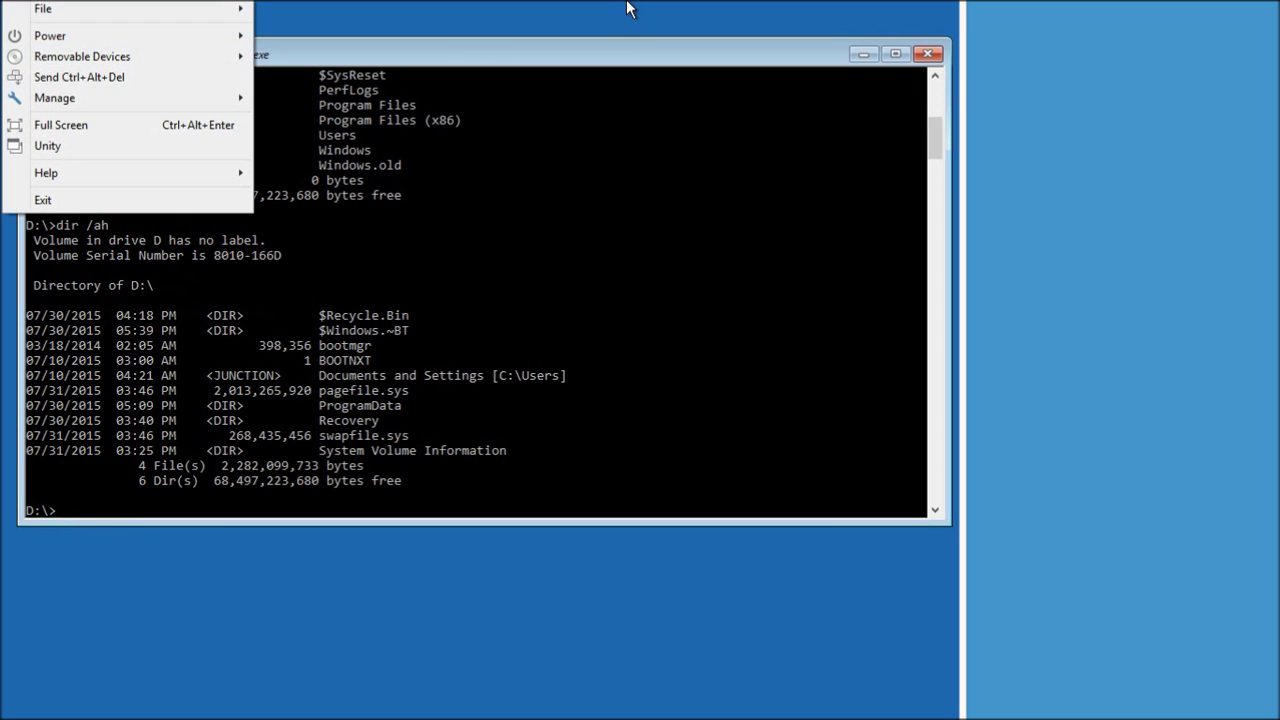
mouse_move(109, 55)
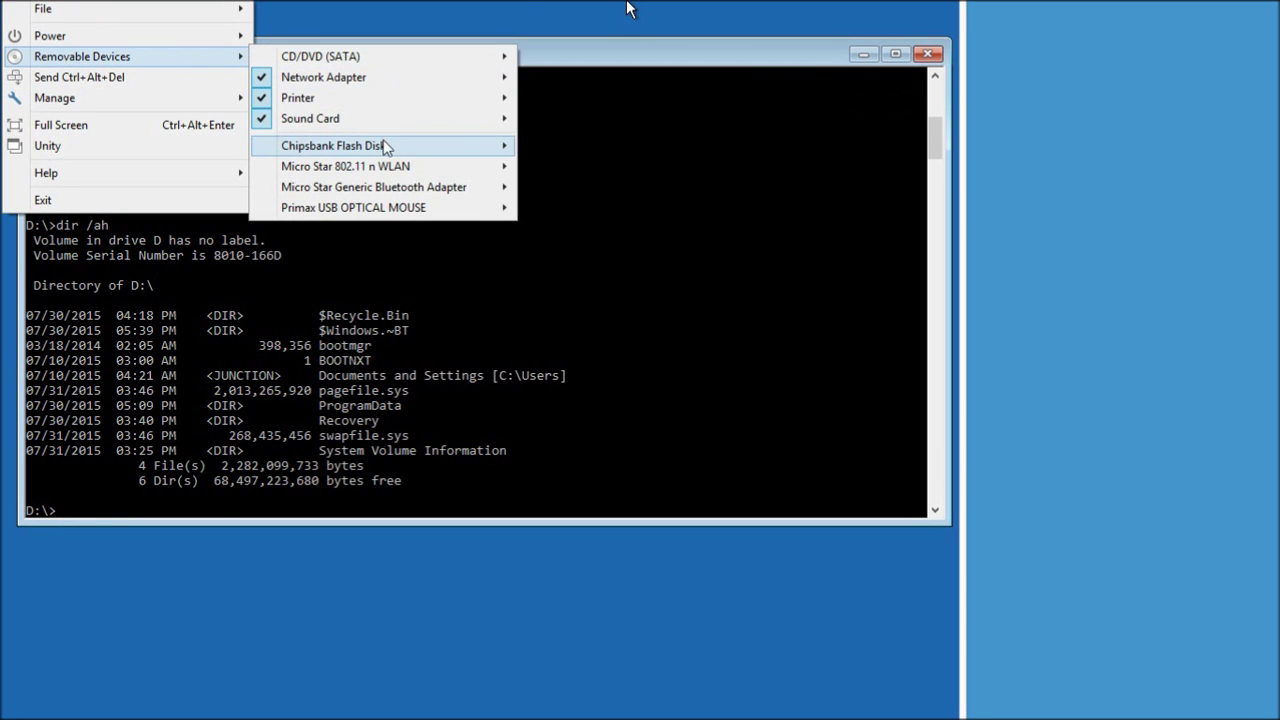
mouse_move(383, 147)
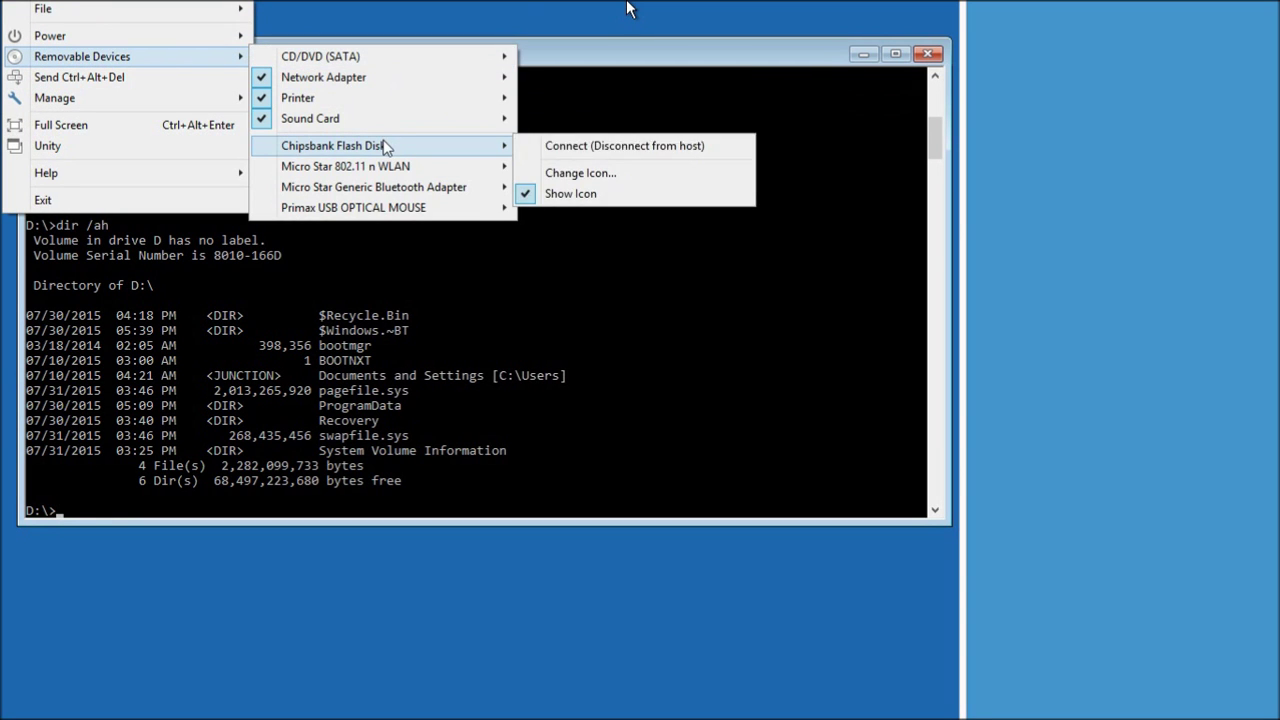
click(620, 148)
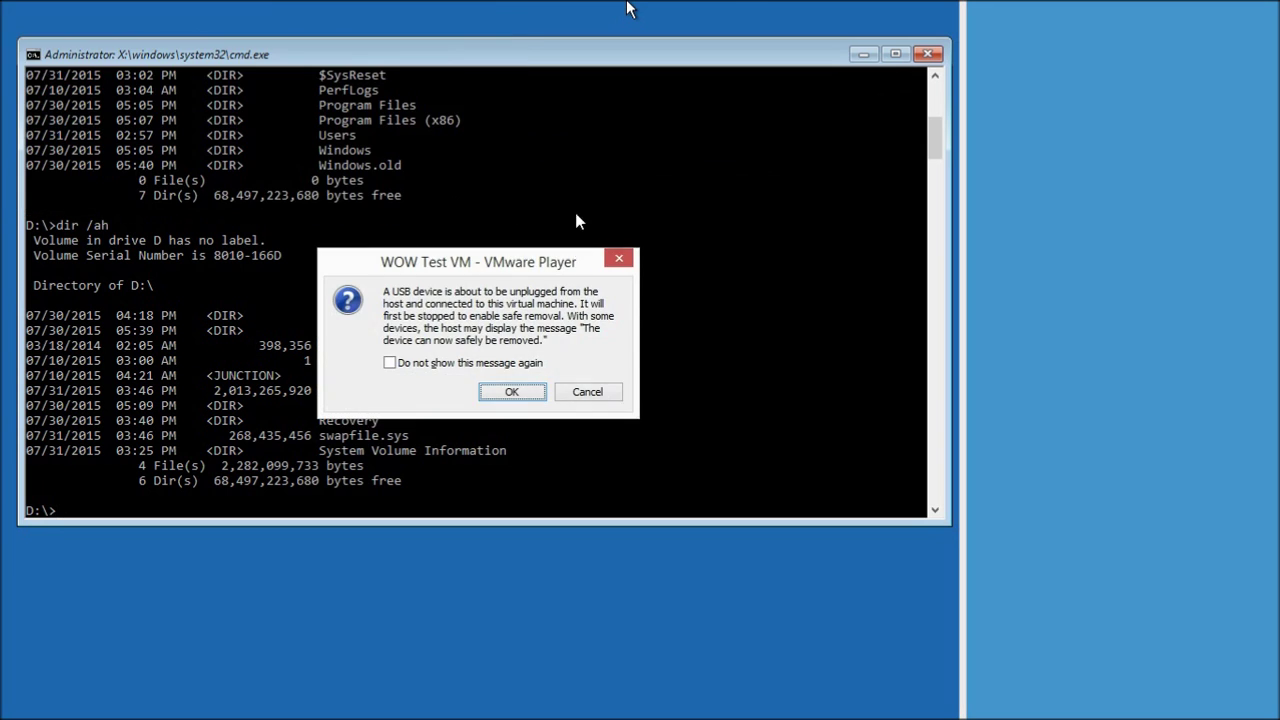
click(518, 405)
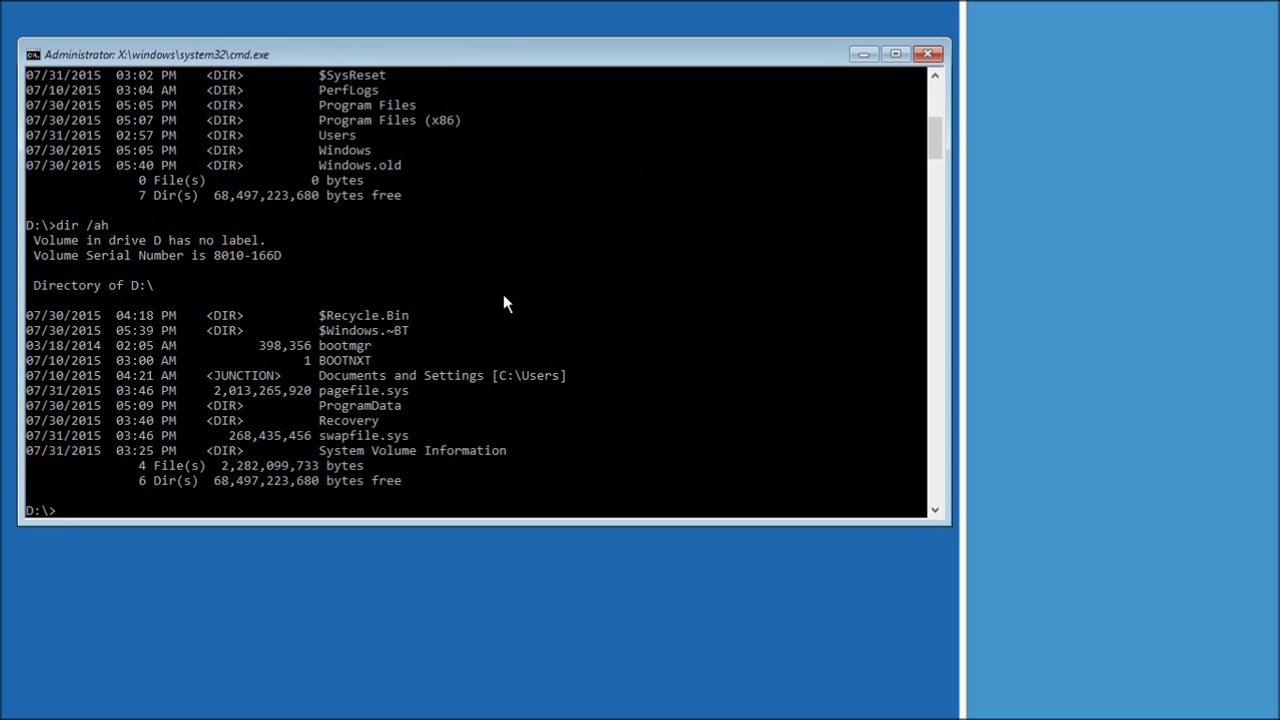
List drives E:, F: and G: to locate the flash drive holding img100.jpg.
text(dir e:)
key(Return)
text(dir f:)
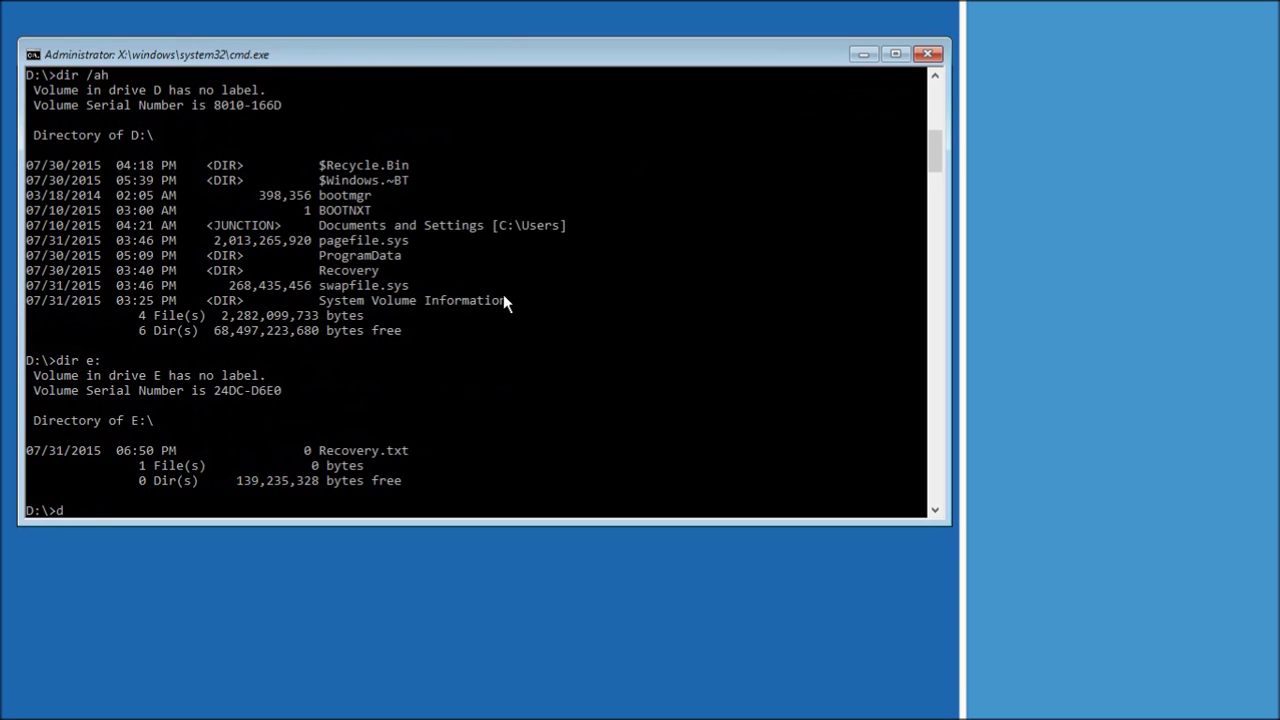
key(Return)
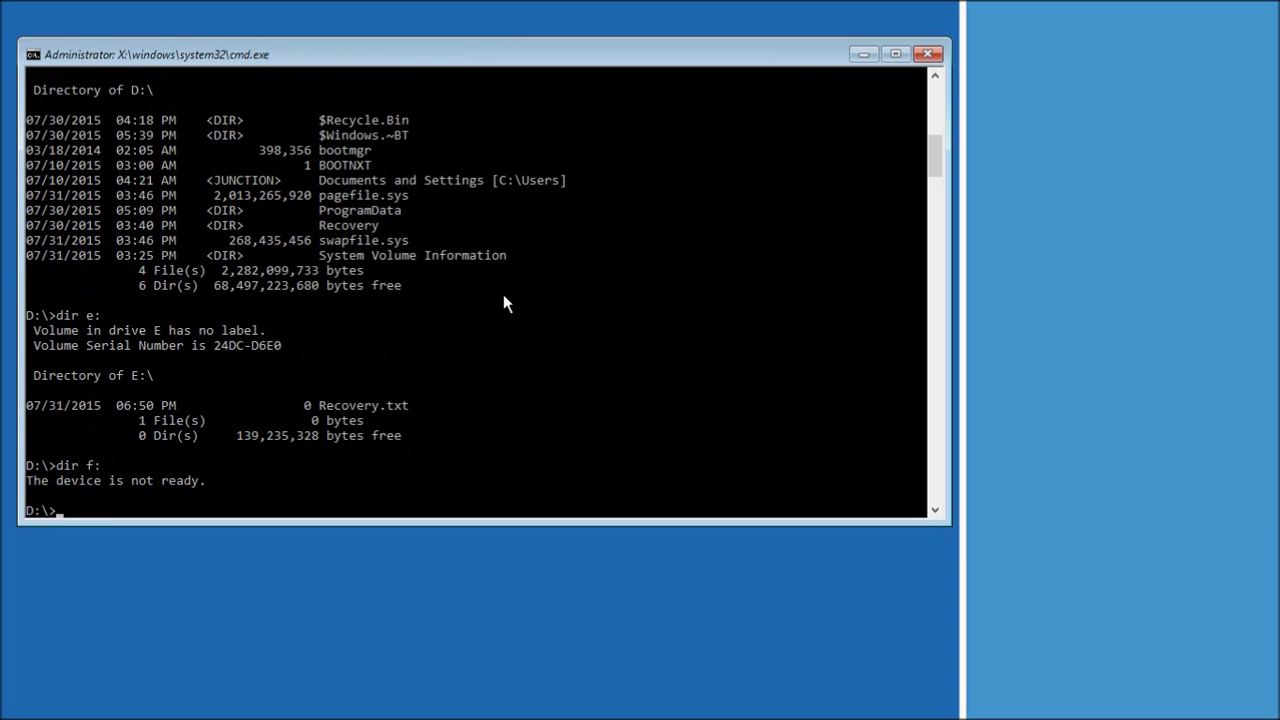
text(dir g:)
key(Return)
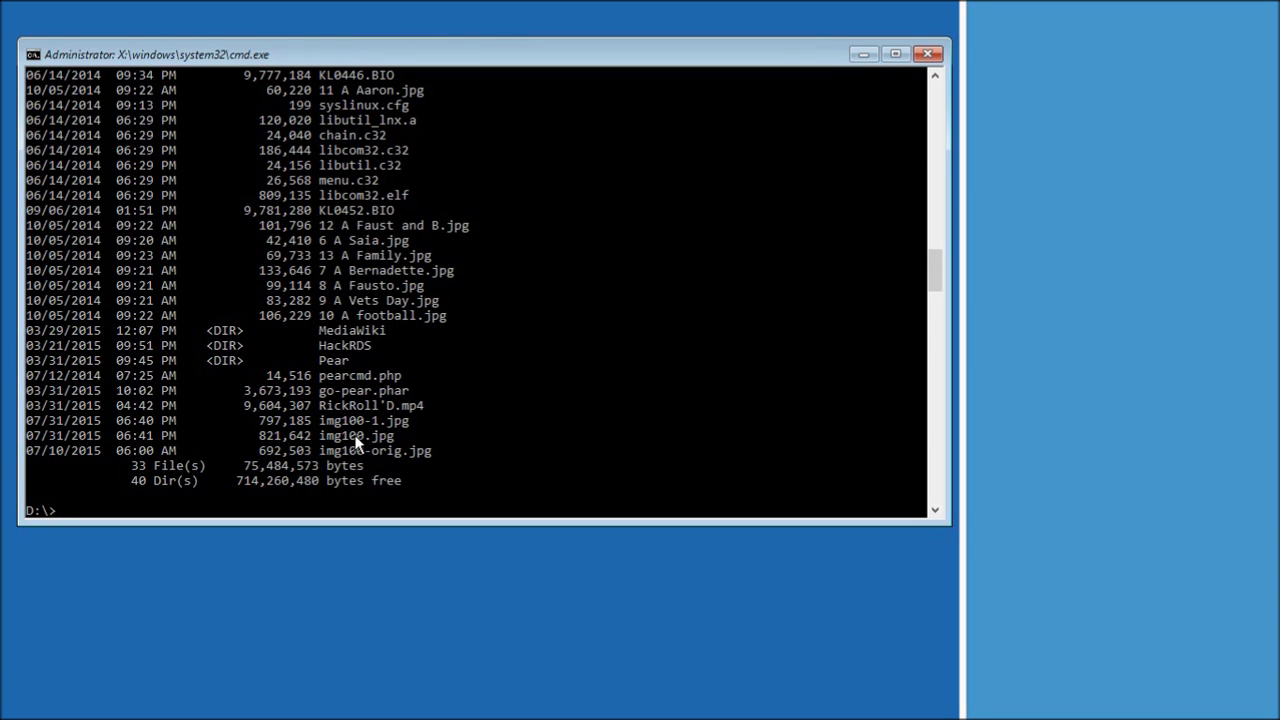
Begin typing cd \ProgramData to move into D:\ProgramData\Microsoft\Windows.
key(Up)
key(BackSpace)
key(BackSpace)
key(BackSpace)
key(BackSpace)
key(BackSpace)
key(BackSpace)
text(cd \ProgramData\Microsoft\Windows)
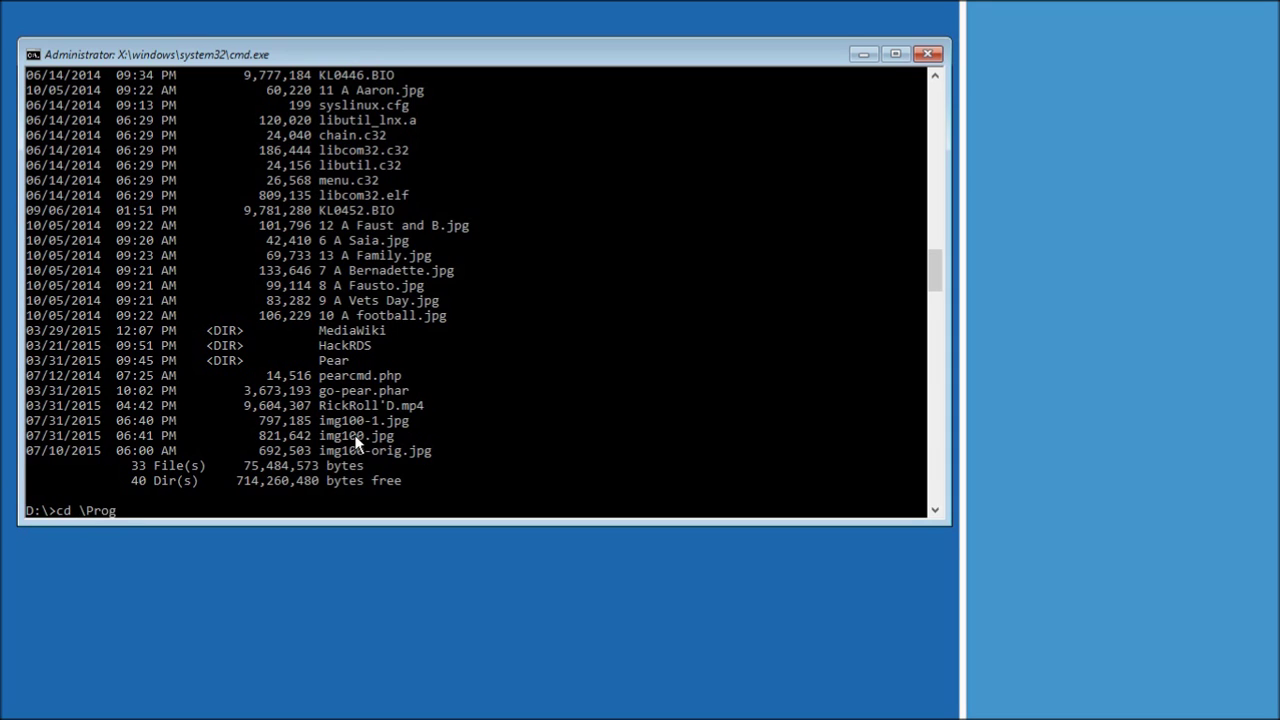
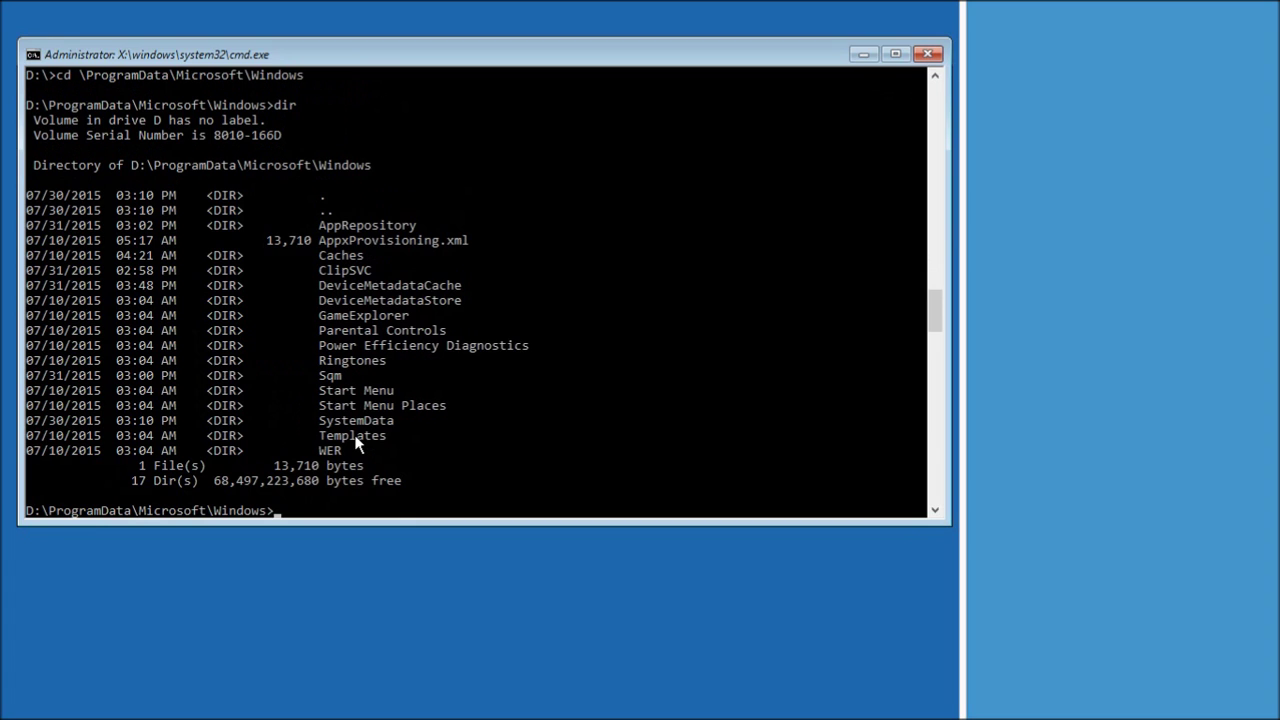
Change into D:\ProgramData\Microsoft\Windows\SystemData and list it, showing the S-1-5-18 folder.
text(cd SystemDa)
text(ta)
key(Return)
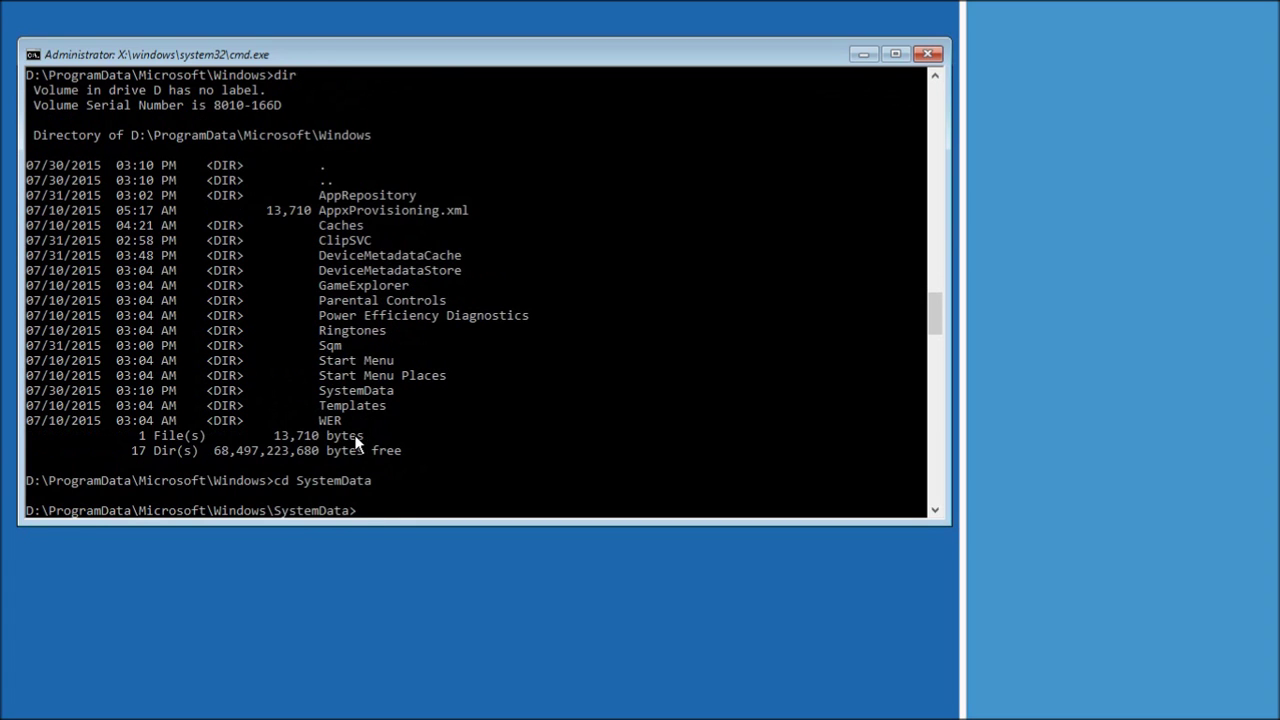
text(dir)
key(Return)
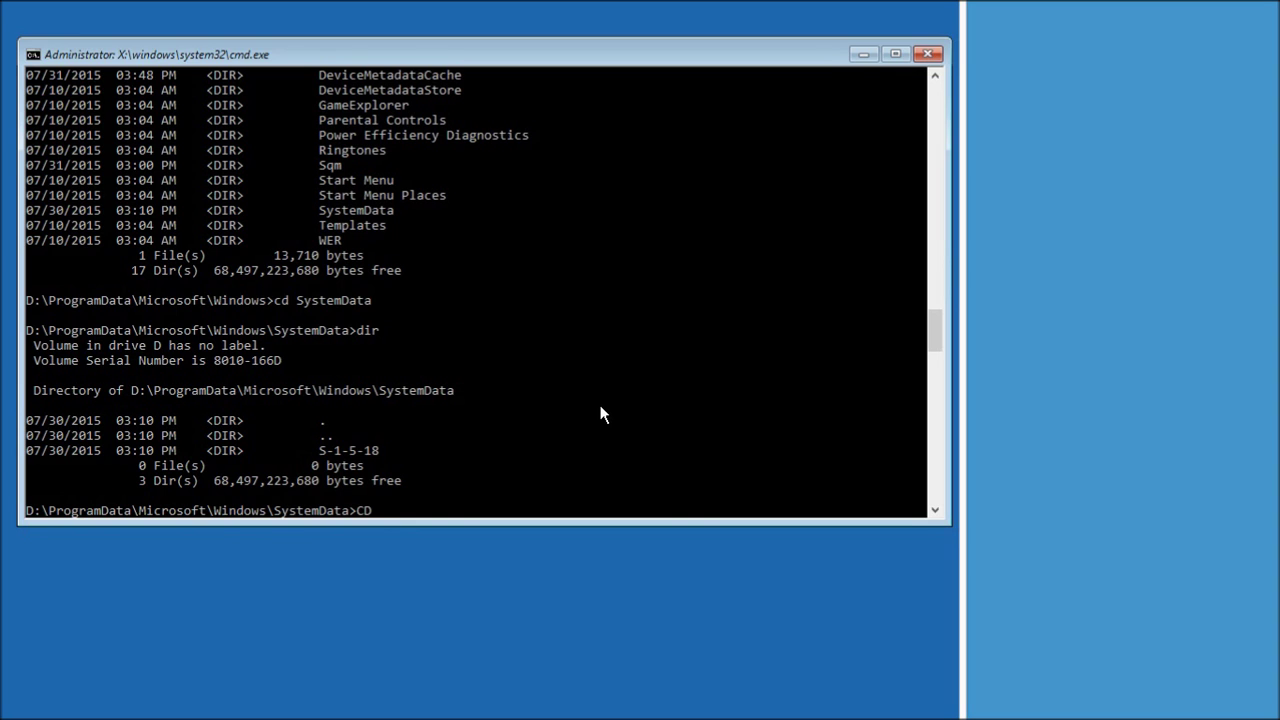
Change into the S-1-5-18 folder and list its contents with dir.
text(1-5-18)
key(Return)
text(dir)
key(Return)
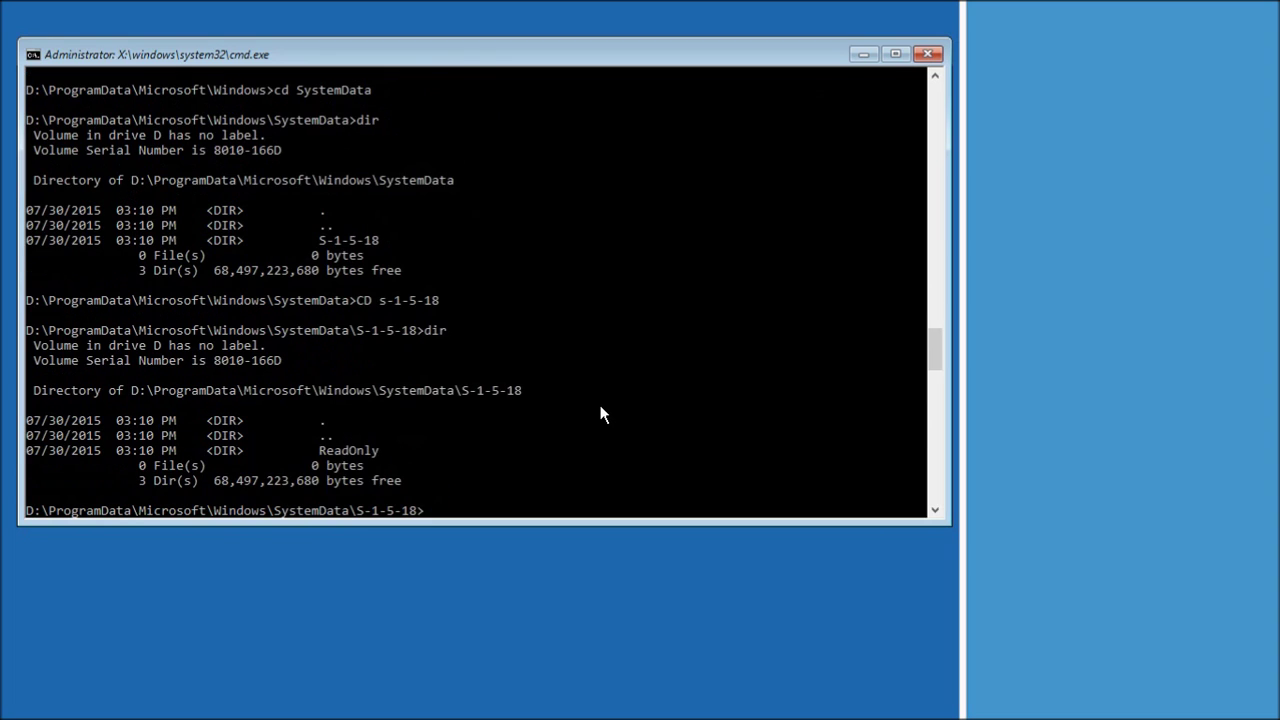
Move into the ReadOnly folder and run dir to reveal LockScreen_Z.
text(cd ReadONly)
key(BackSpace)
key(BackSpace)
key(BackSpace)
text(nly)
key(Return)
text(Dir)
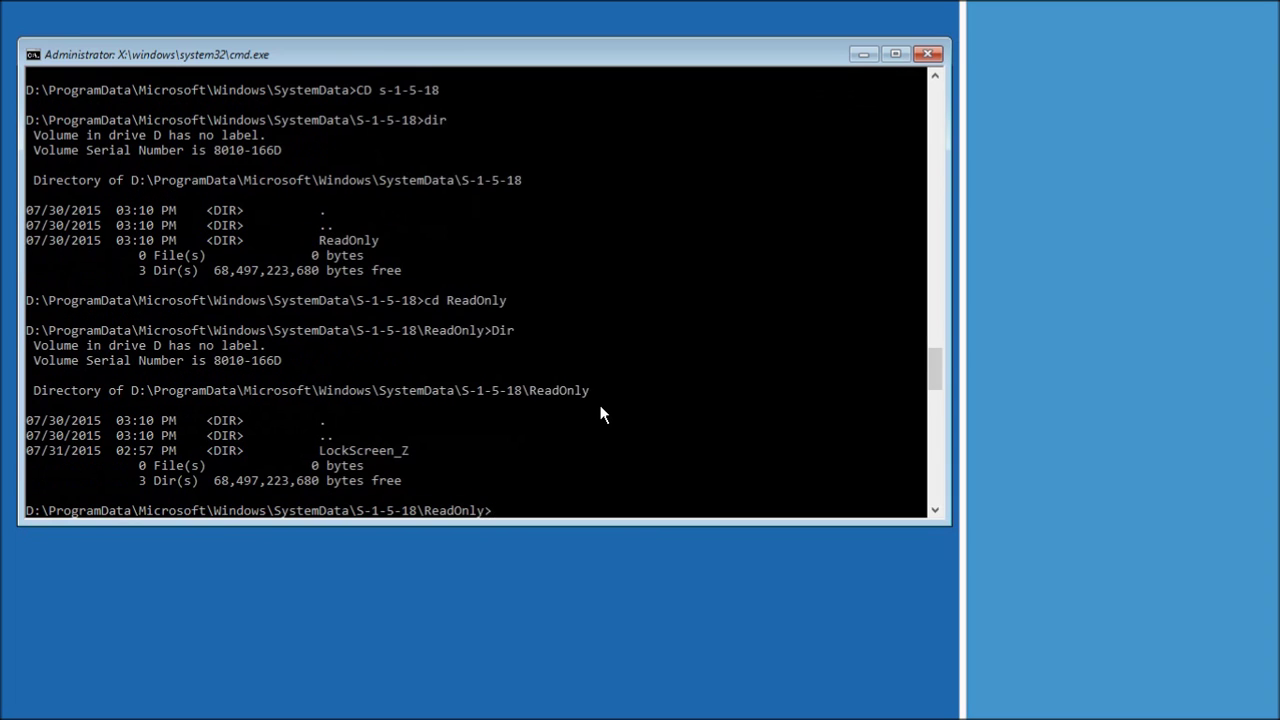
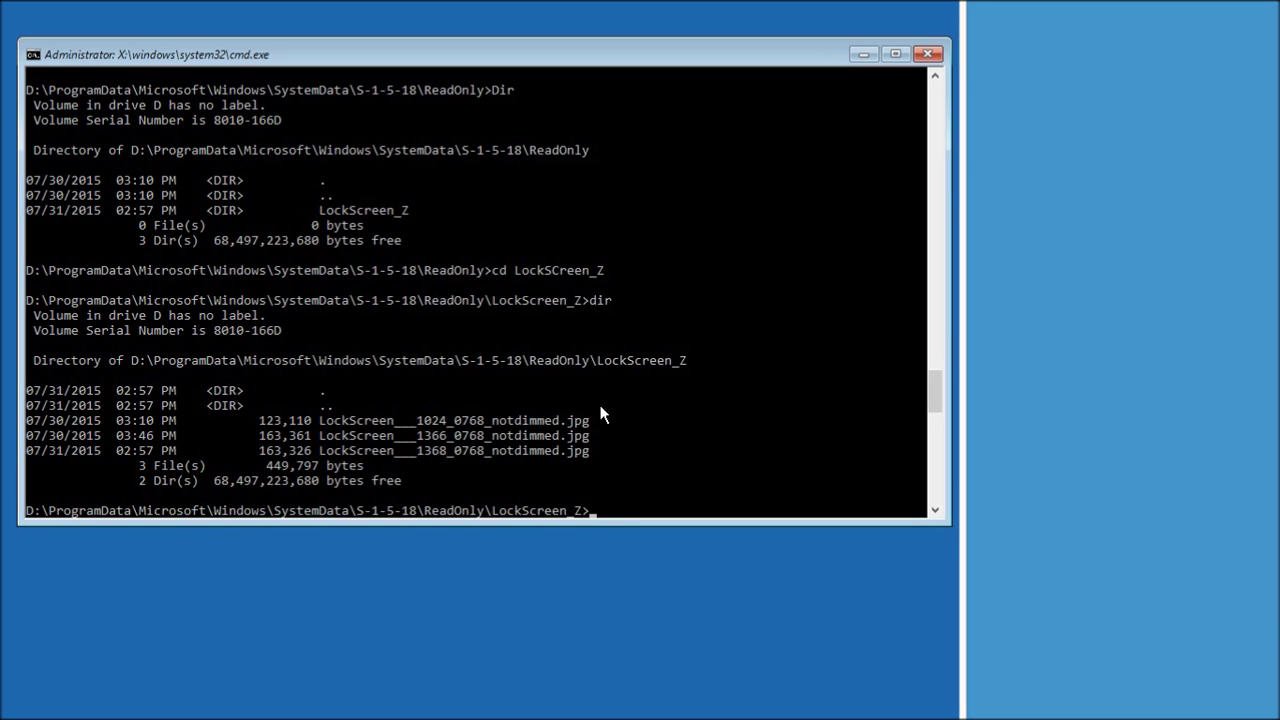
Run del *.jpg to remove the three cached lock screen JPEGs from LockScreen_Z.
text(del *.jpg)
key(Return)
text(cd \windows\web)
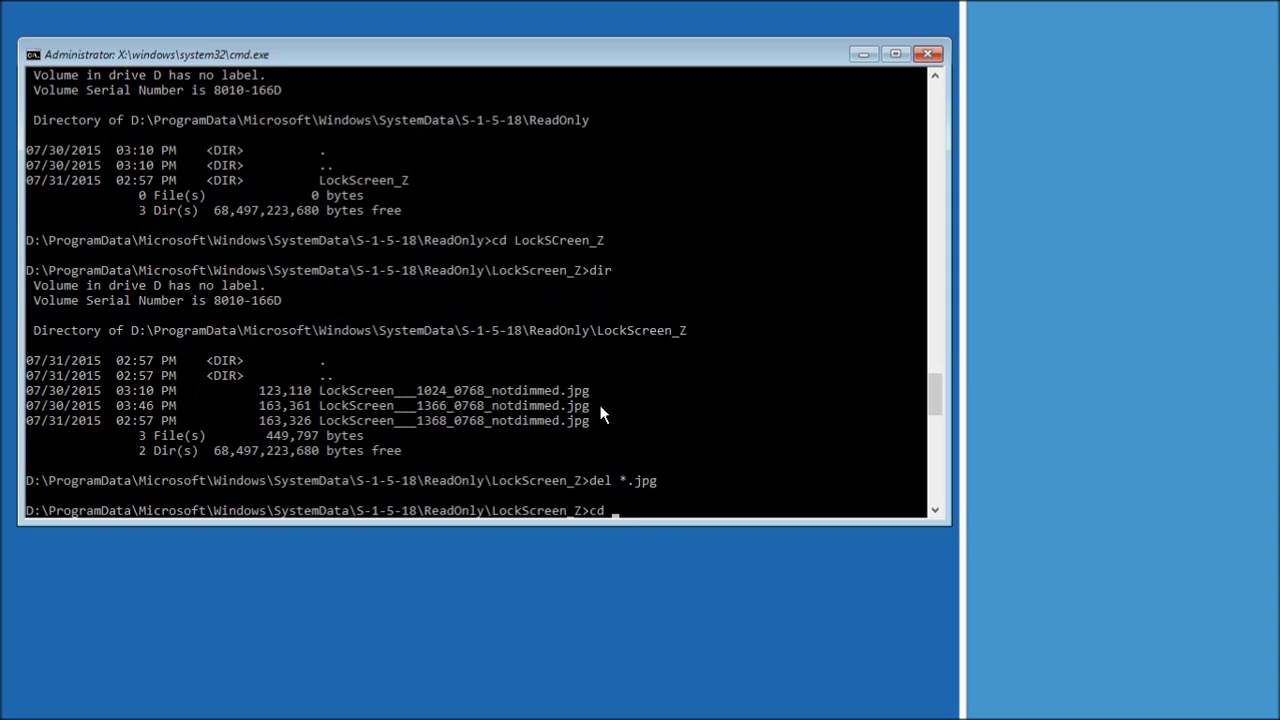
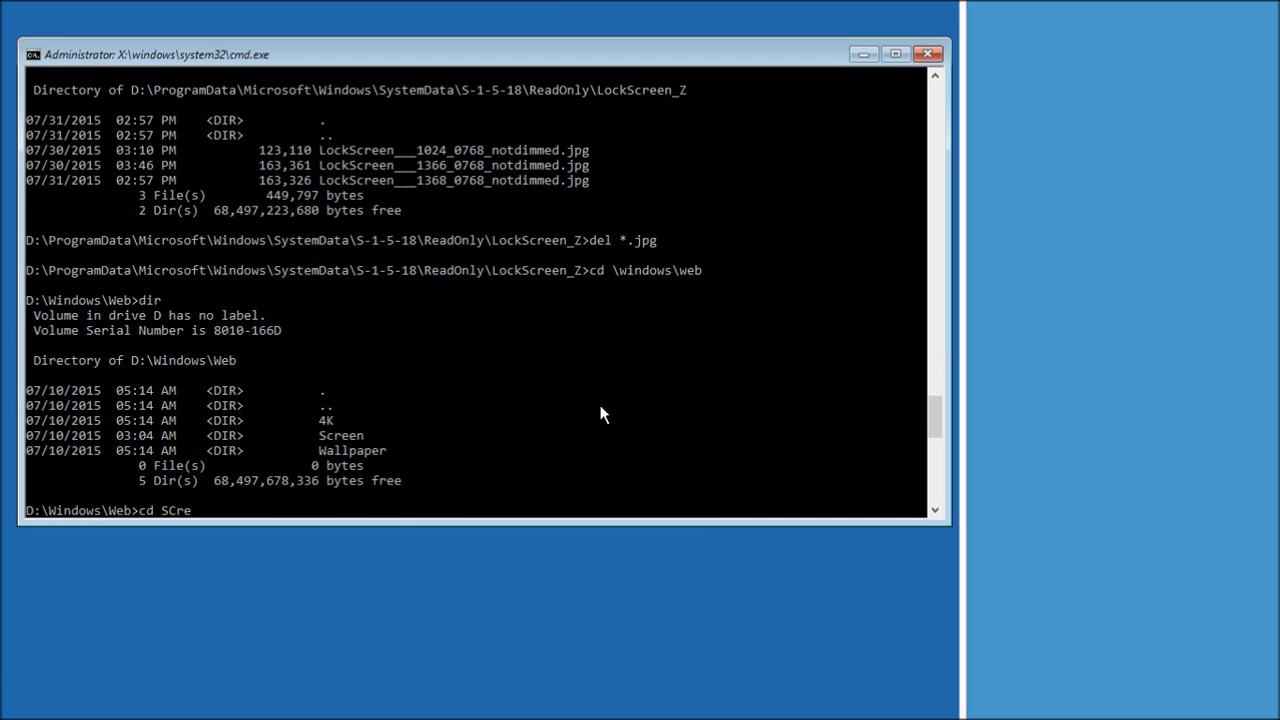
Enter the Screen folder and list its image files with dir.
key(Return)
text(dir)
key(Return)
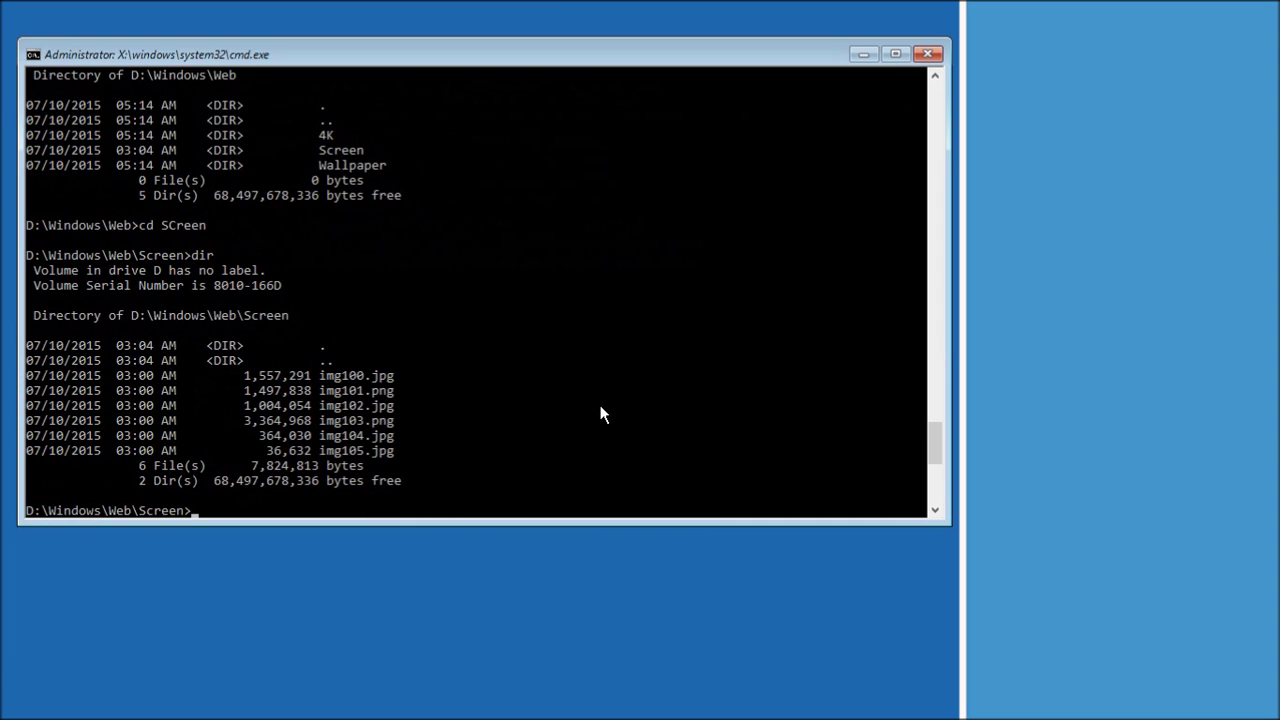
Rename img100.jpg to img106.jpg, then start a copy command for g:\img100.jpg.
text(ren img100.jpg img106)
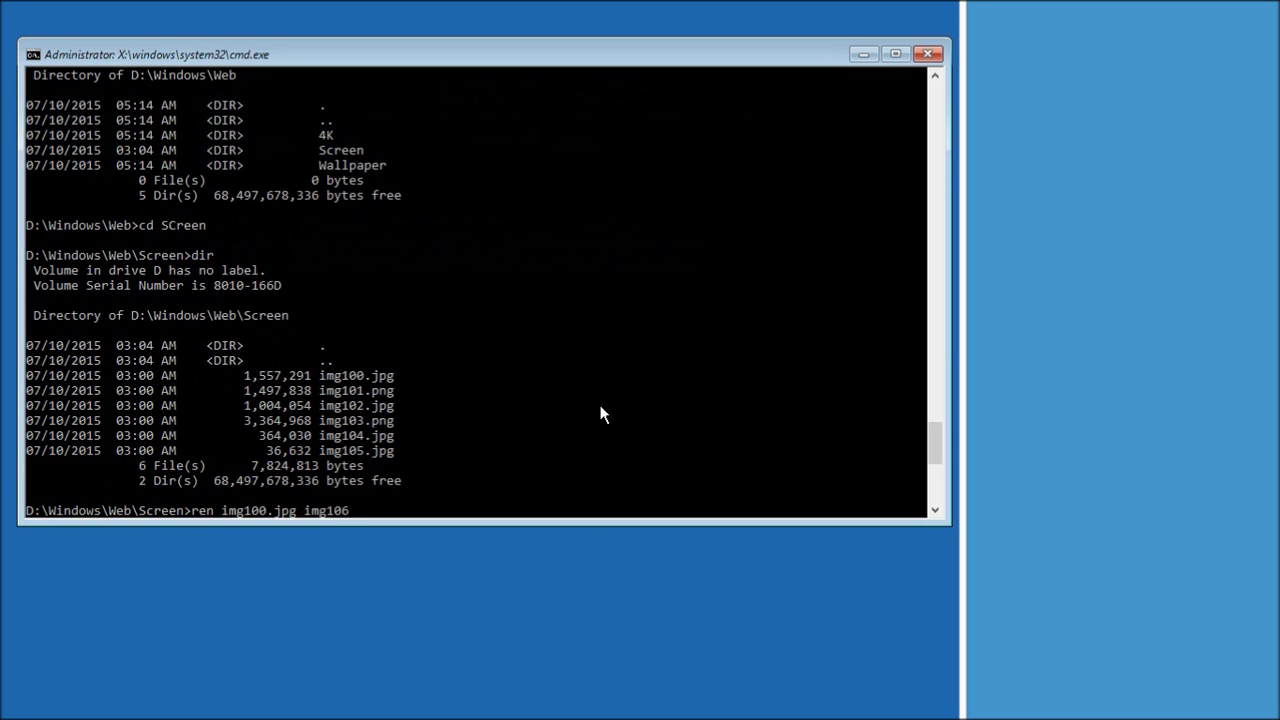
text(.jpg)
key(Return)
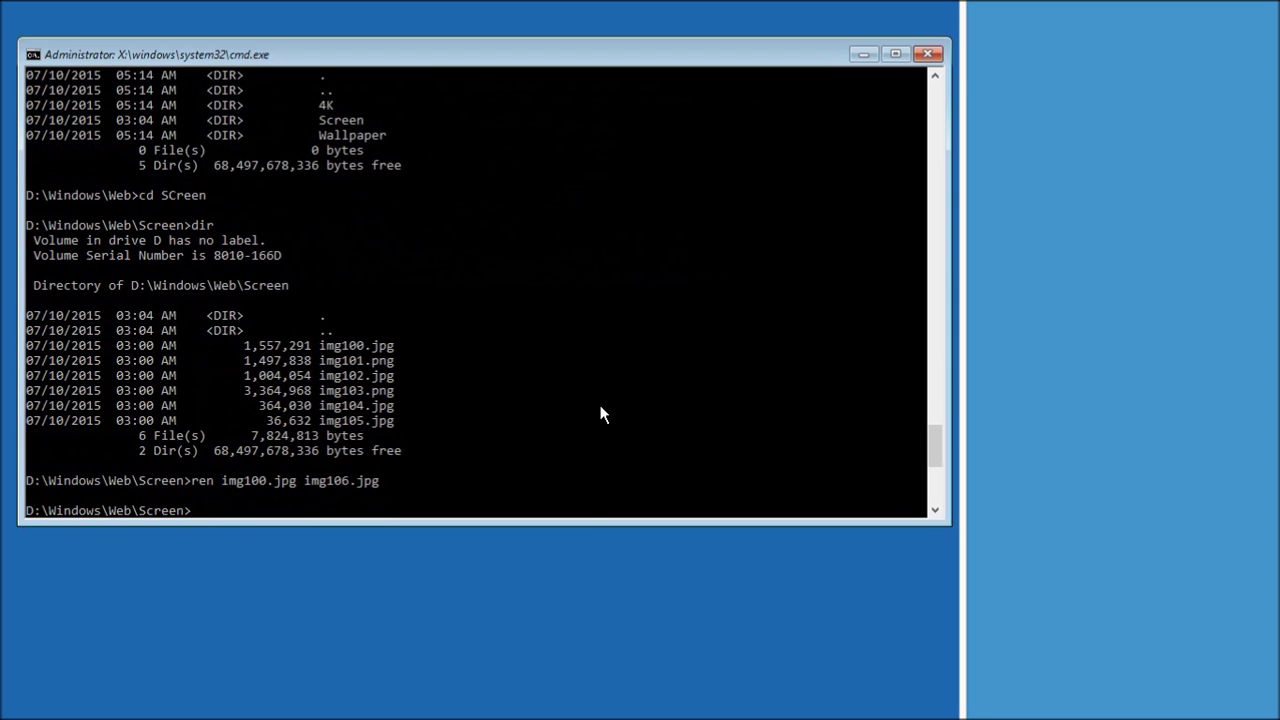
text(copy g:\img100.jpg)
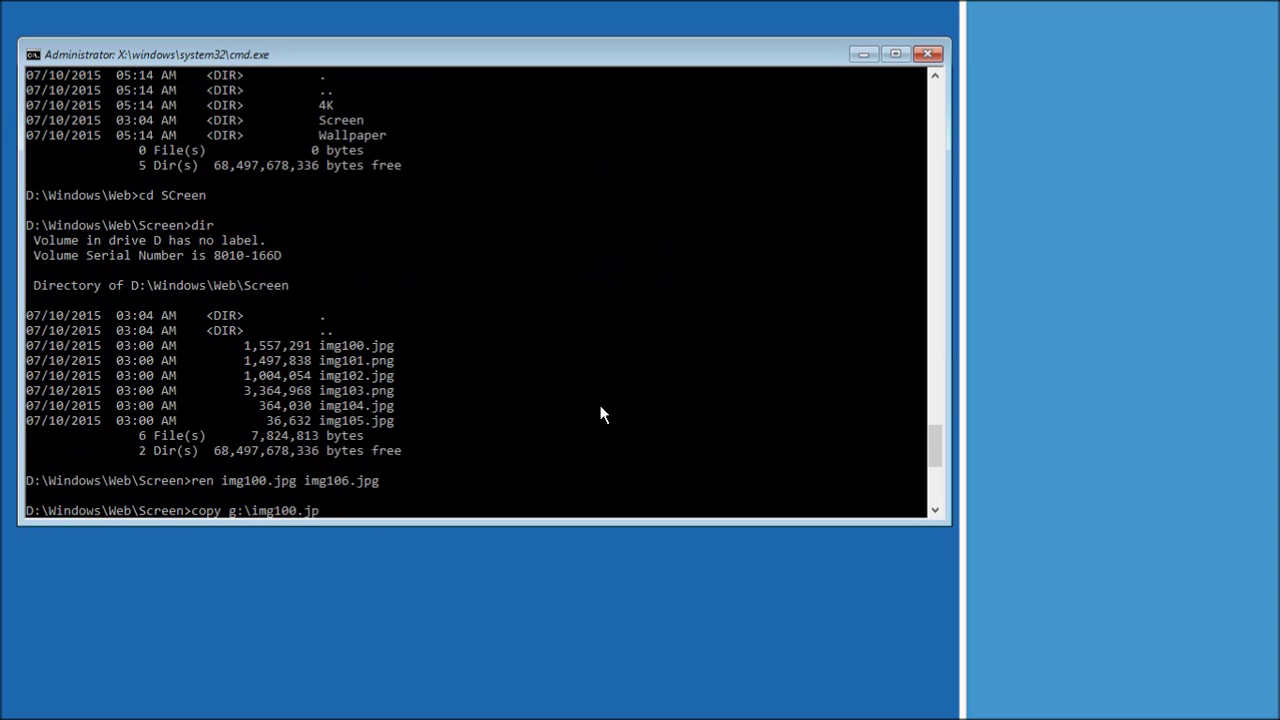
Copy g:\img100.jpg over the default lock screen image, then exit the command prompt.
key(Return)
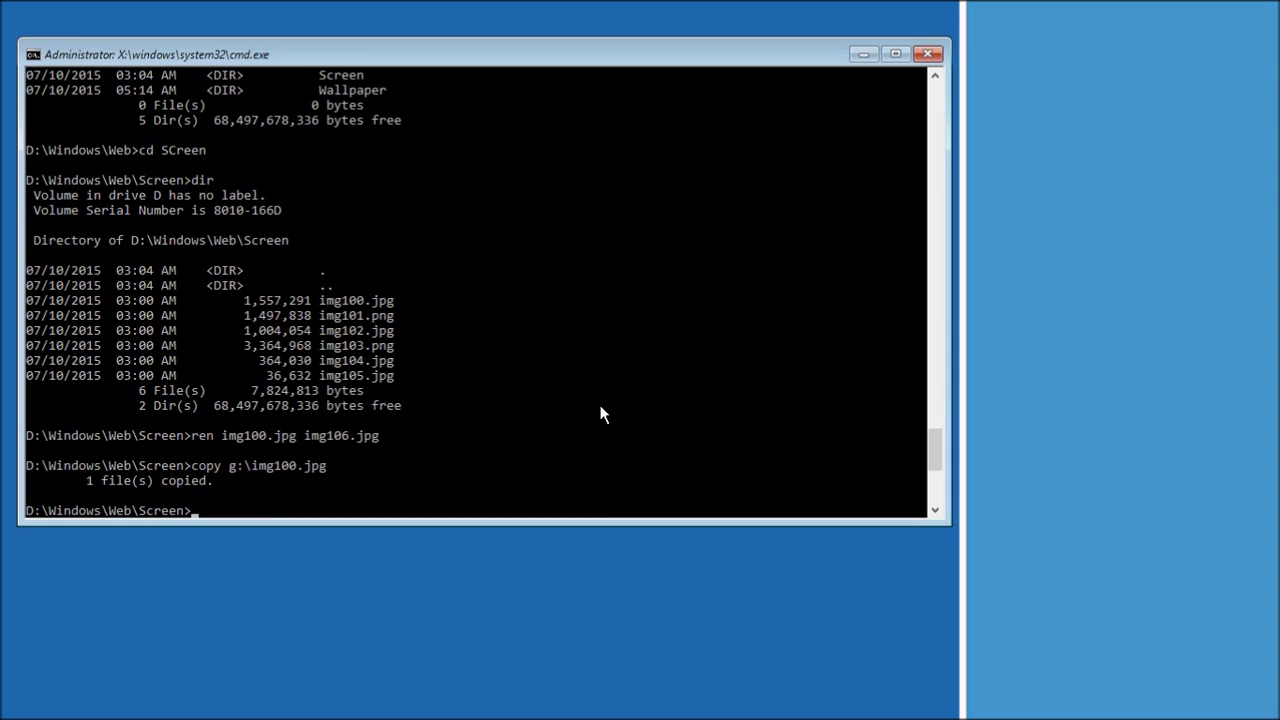
text(exit)
key(Return)
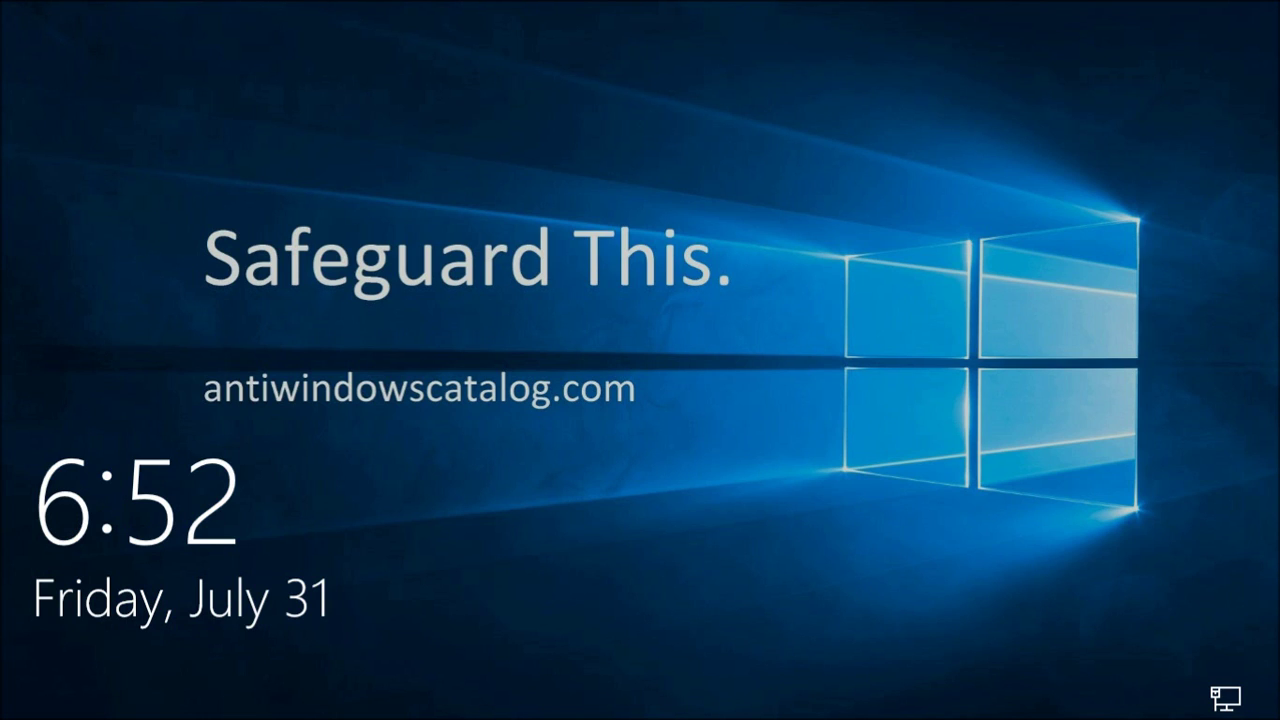
Dismiss the lock screen and sign in with the account password.
click(731, 147)
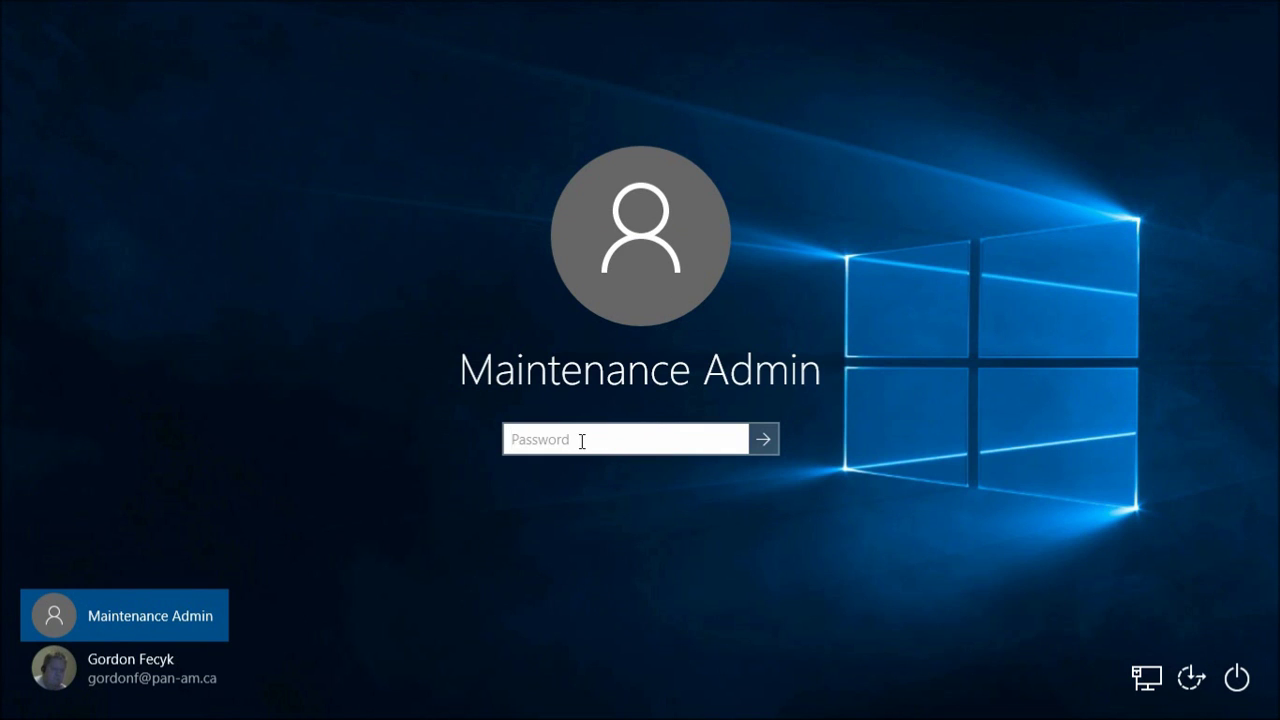
text(•••••••••••)
key(Return)
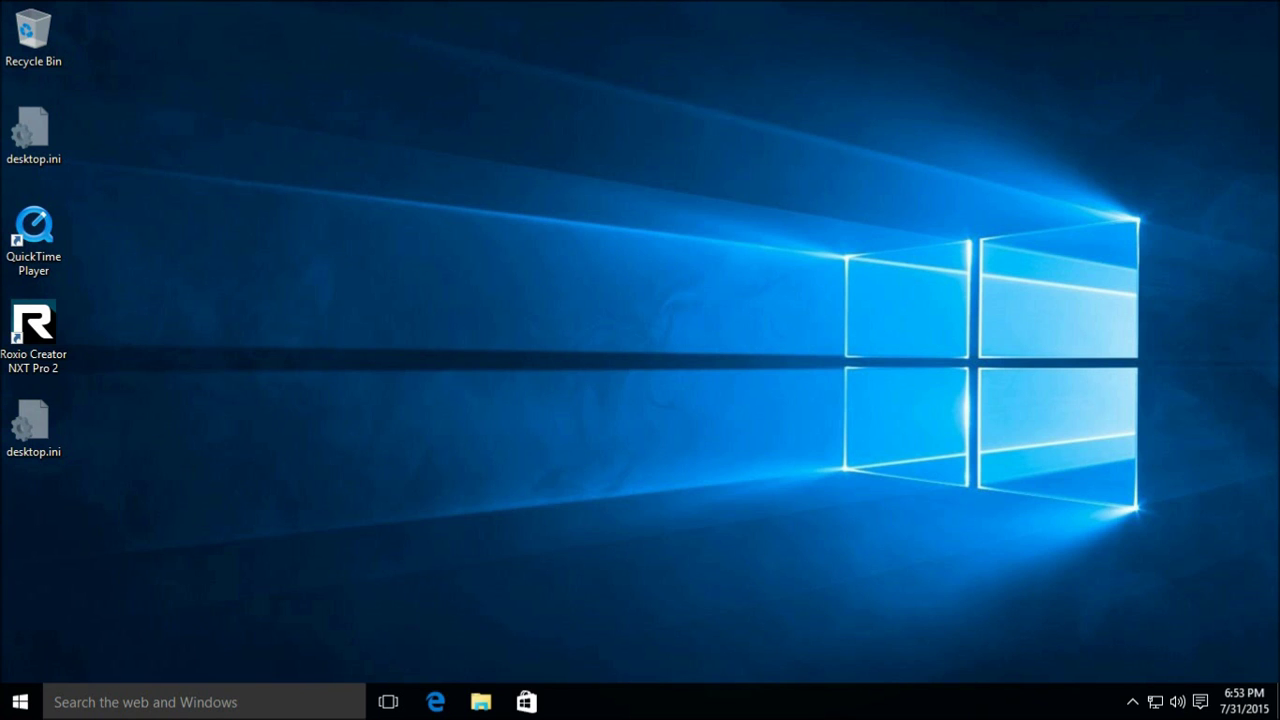
Lock the PC through Ctrl+Alt+Del, then sign back in with the password.
key(ctrl+alt+Delete)
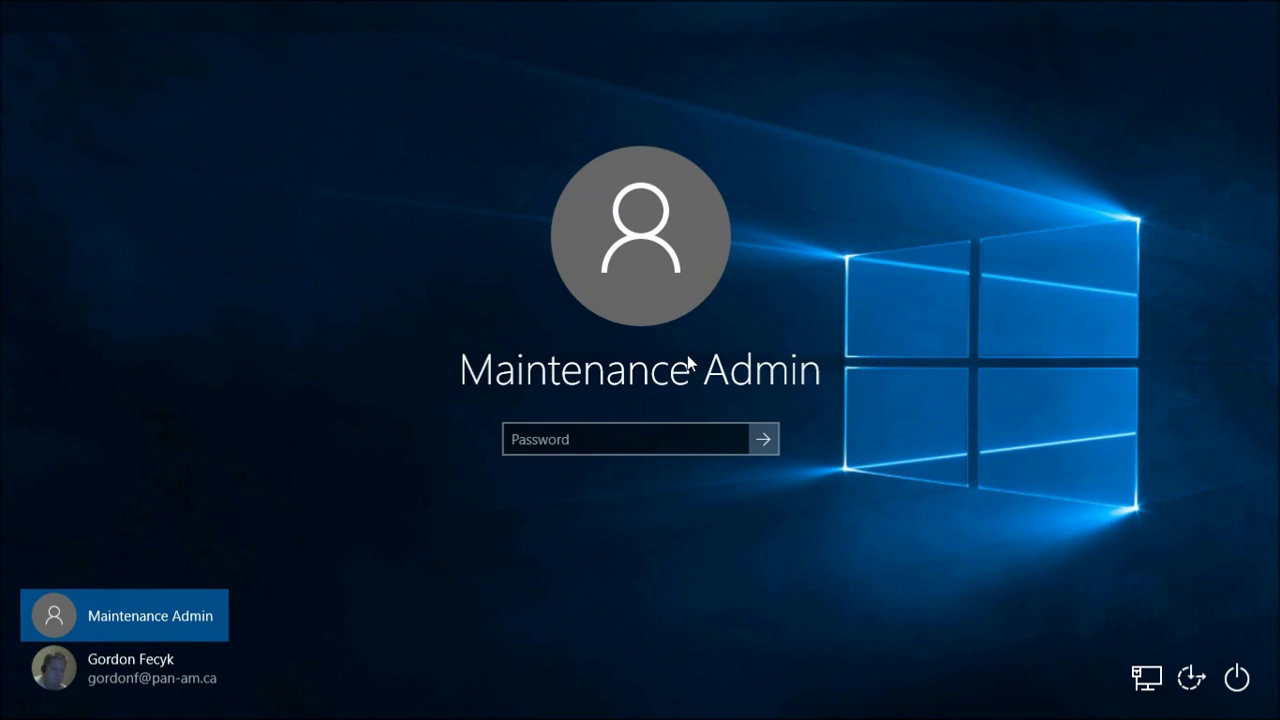
text(***********)
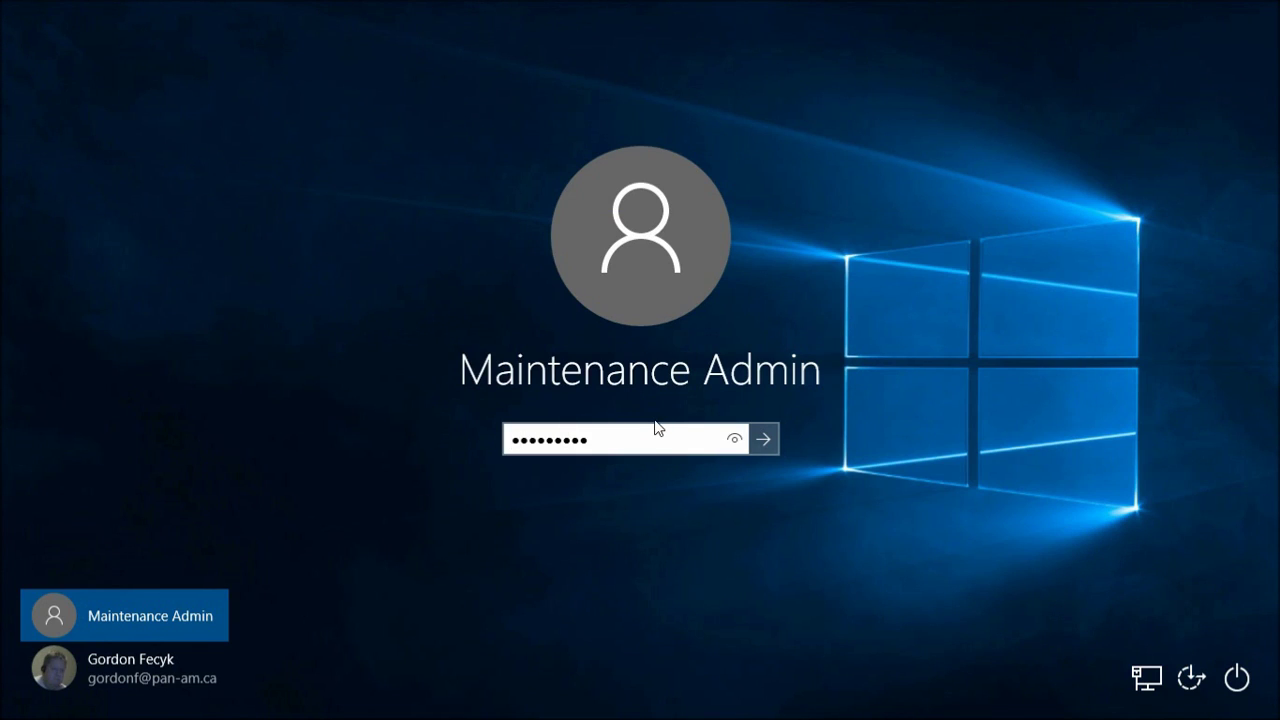
key(Return)
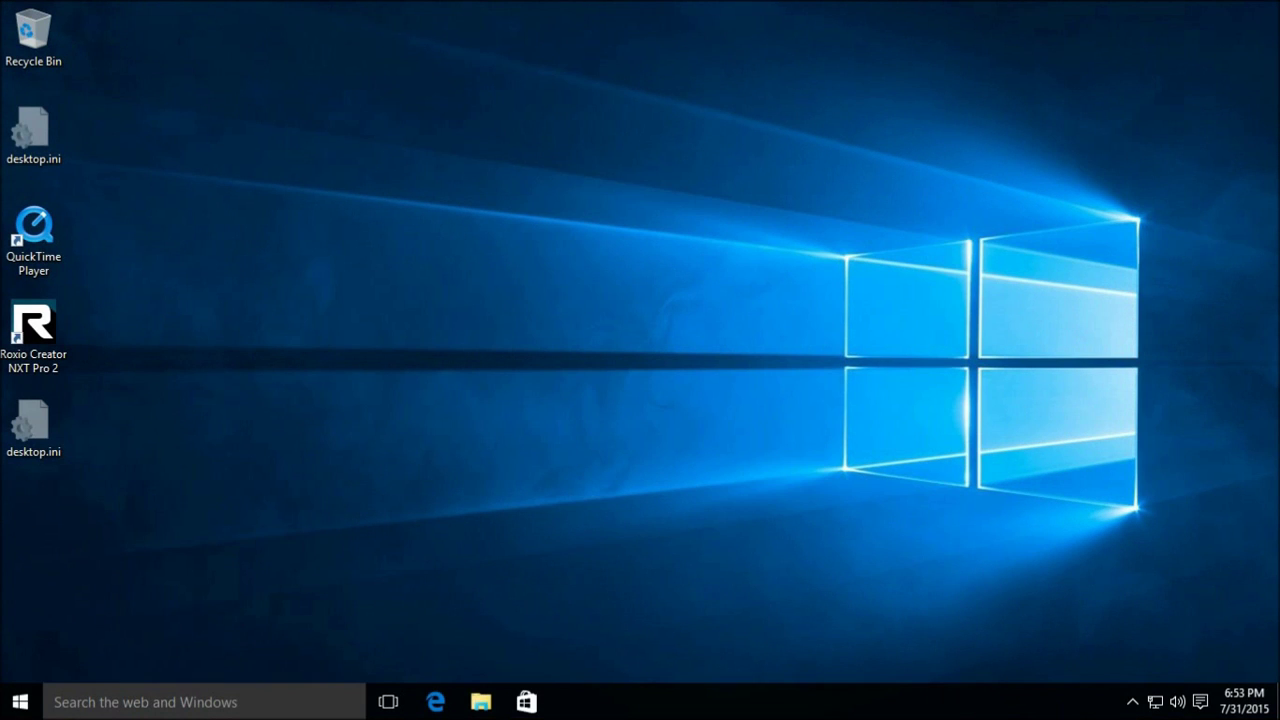
Sign out of the Maintenance Admin account from the Start menu's user options.
click(22, 702)
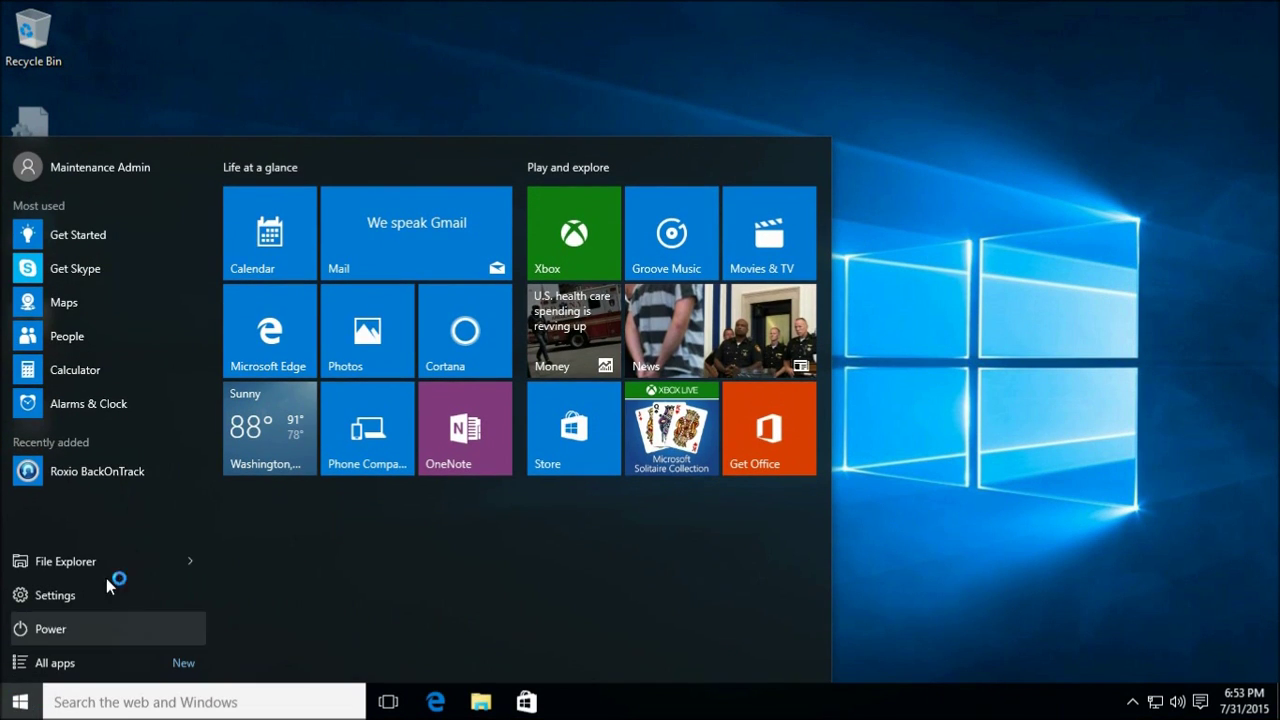
click(88, 166)
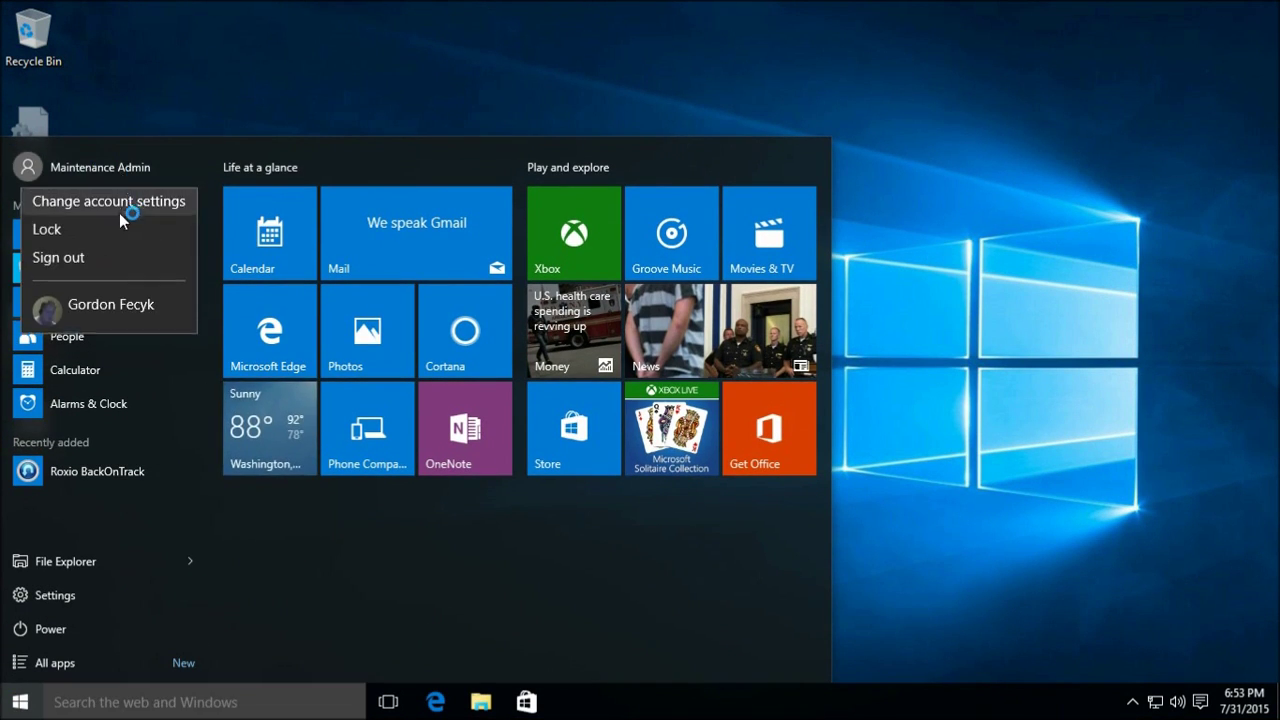
click(99, 258)
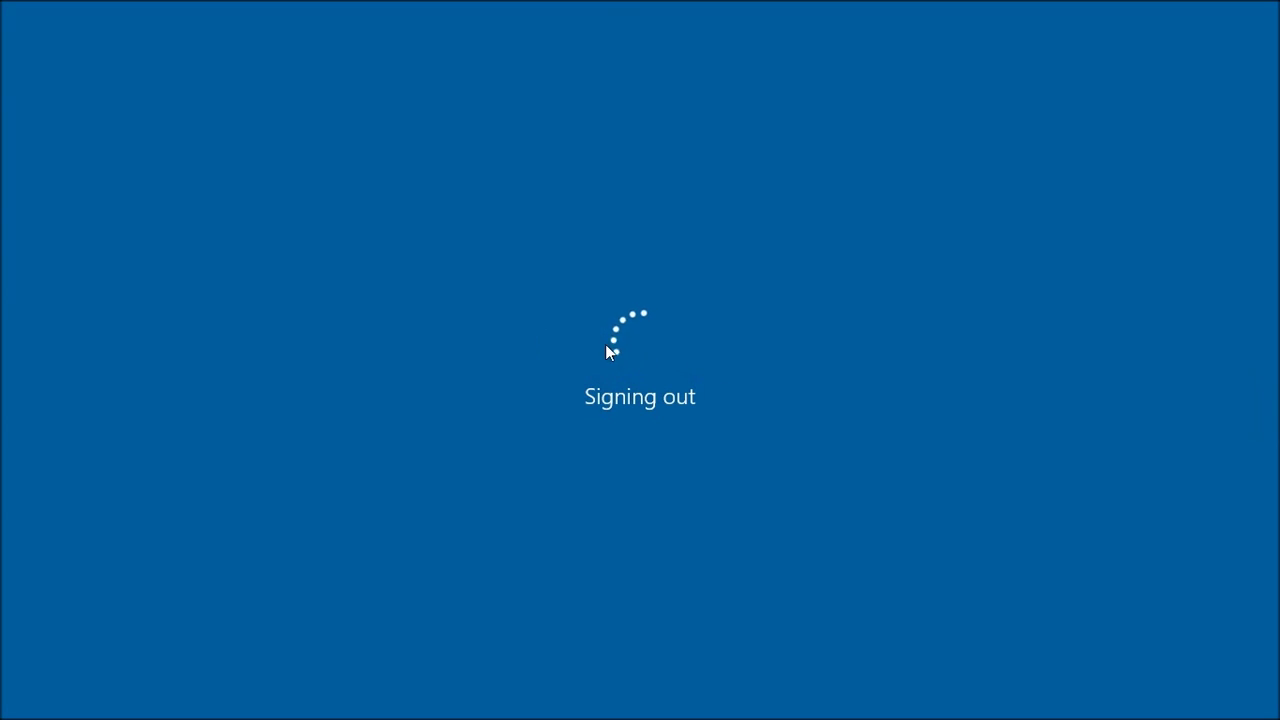